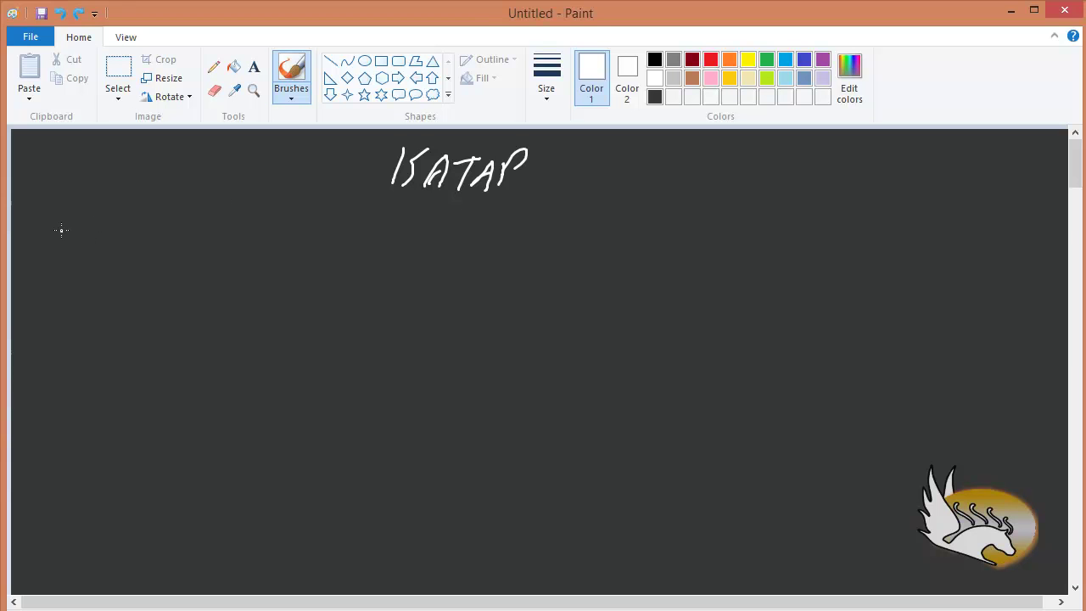
Handwrite "ipv6 address 2001:13::/64 eui-64" in white across the canvas beneath the ISATAP heading.
mouse_move(60, 228)
mouse_down()
mouse_move(49, 253)
mouse_move(102, 232)
mouse_move(156, 249)
mouse_move(184, 209)
mouse_move(201, 205)
mouse_move(217, 241)
mouse_move(245, 242)
mouse_up()
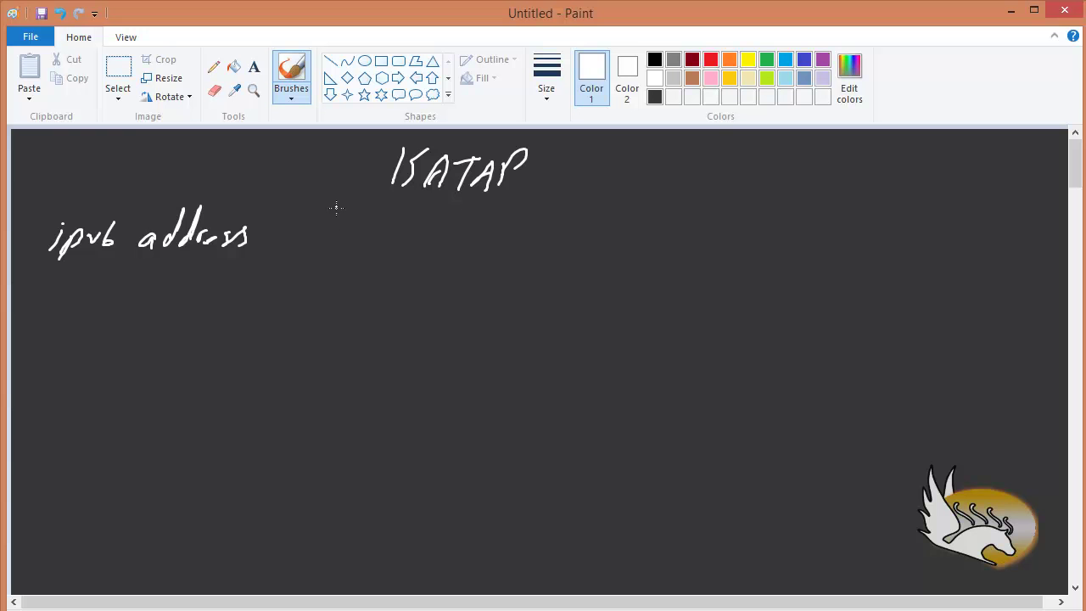
mouse_move(313, 230)
mouse_down()
mouse_move(327, 246)
mouse_move(336, 231)
mouse_up()
mouse_move(358, 231)
mouse_down()
mouse_move(352, 241)
mouse_move(359, 231)
mouse_move(375, 246)
mouse_move(415, 247)
mouse_up()
click(390, 231)
click(390, 243)
click(439, 231)
click(439, 242)
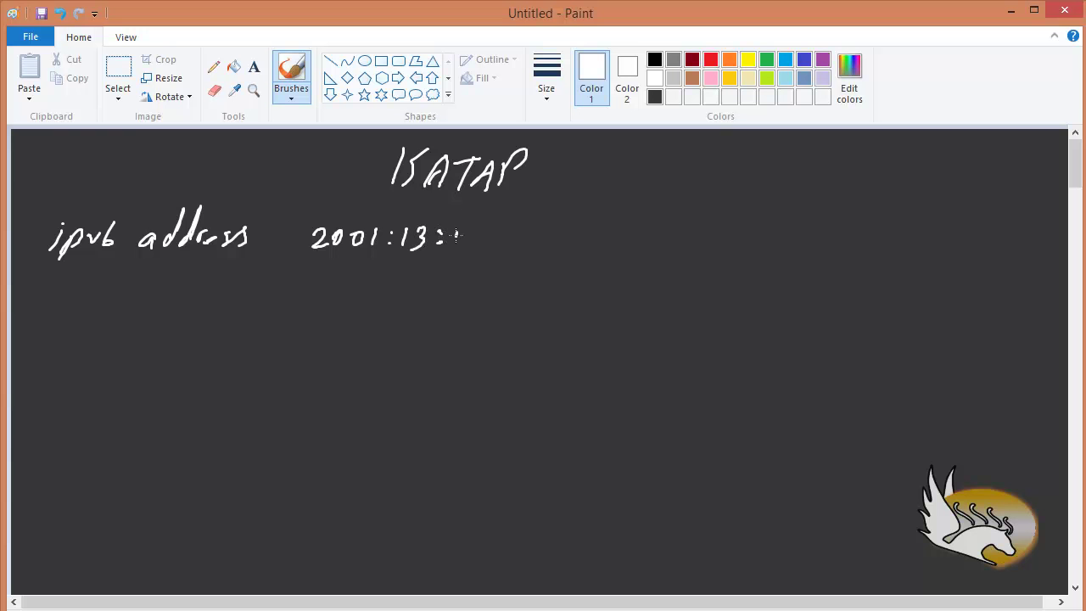
click(458, 230)
click(456, 243)
drag(493, 214, 450, 258)
mouse_move(499, 226)
mouse_down()
mouse_move(492, 241)
mouse_move(523, 235)
mouse_move(507, 257)
mouse_up()
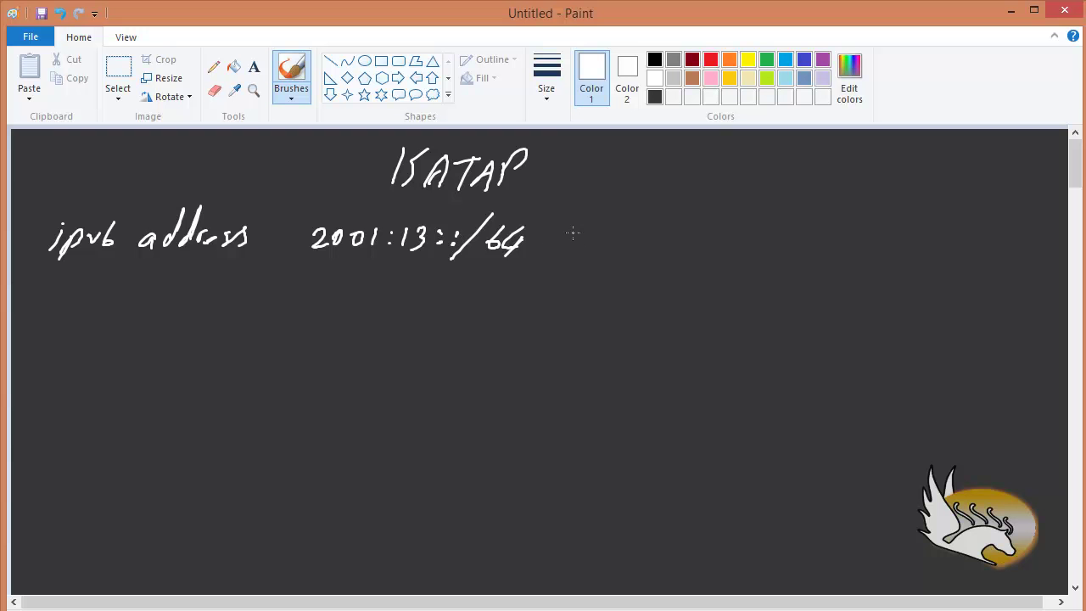
mouse_move(572, 239)
mouse_down()
mouse_move(614, 250)
mouse_move(684, 241)
mouse_move(677, 249)
mouse_up()
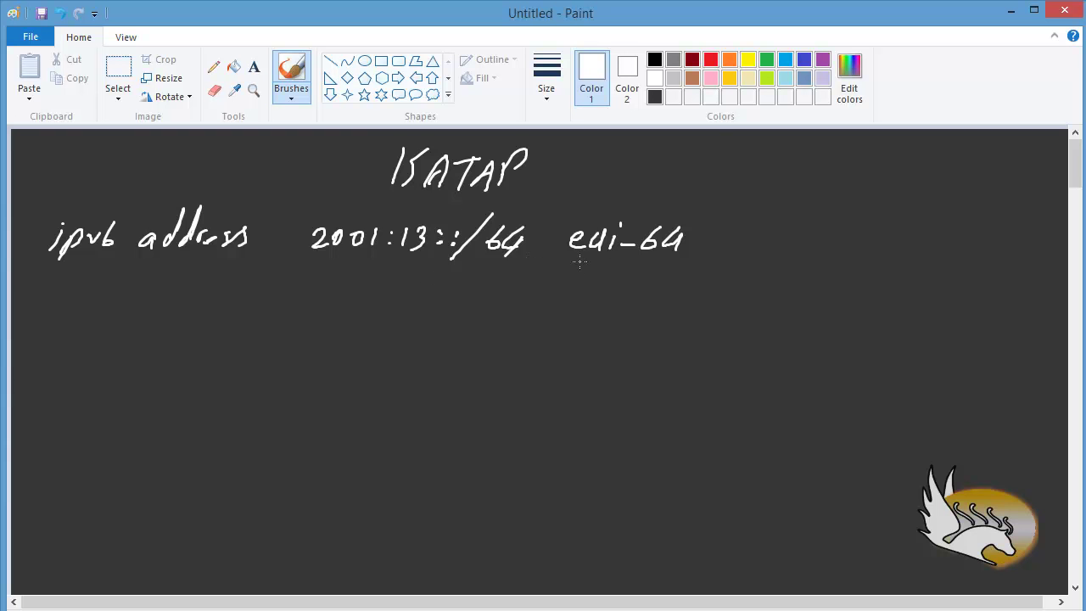
Draw an arrow down from "eui-64" and handwrite "ipv4 address ⇒ Hex" beneath it.
drag(581, 263, 478, 297)
drag(490, 277, 478, 297)
mouse_move(364, 336)
mouse_down()
mouse_move(374, 323)
mouse_move(426, 338)
mouse_move(536, 326)
mouse_move(546, 337)
mouse_move(619, 320)
mouse_move(618, 332)
mouse_up()
mouse_move(612, 310)
mouse_down()
mouse_move(624, 323)
mouse_move(604, 338)
mouse_up()
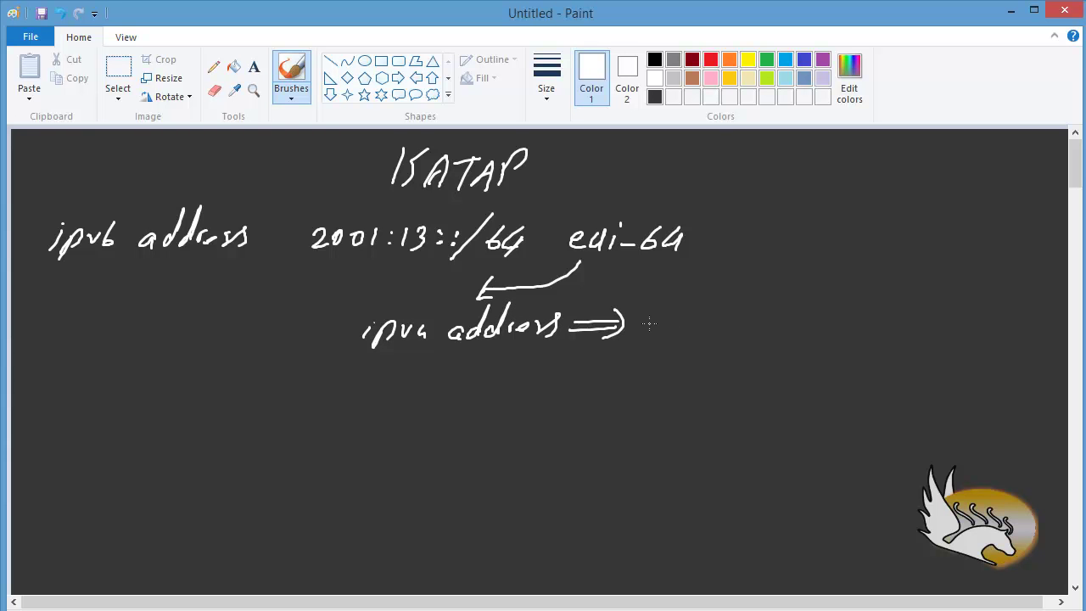
drag(647, 310, 639, 336)
drag(642, 323, 705, 333)
drag(704, 312, 684, 335)
Handwrite "0000:5EFE:" below the ipv4 address line, undoing and rewriting any wrong letters.
mouse_move(354, 380)
mouse_down()
mouse_move(418, 383)
mouse_move(450, 399)
mouse_move(489, 381)
mouse_move(482, 391)
mouse_up()
click(435, 384)
click(433, 397)
mouse_move(494, 397)
mouse_down()
mouse_move(511, 381)
mouse_move(504, 390)
mouse_move(527, 396)
mouse_up()
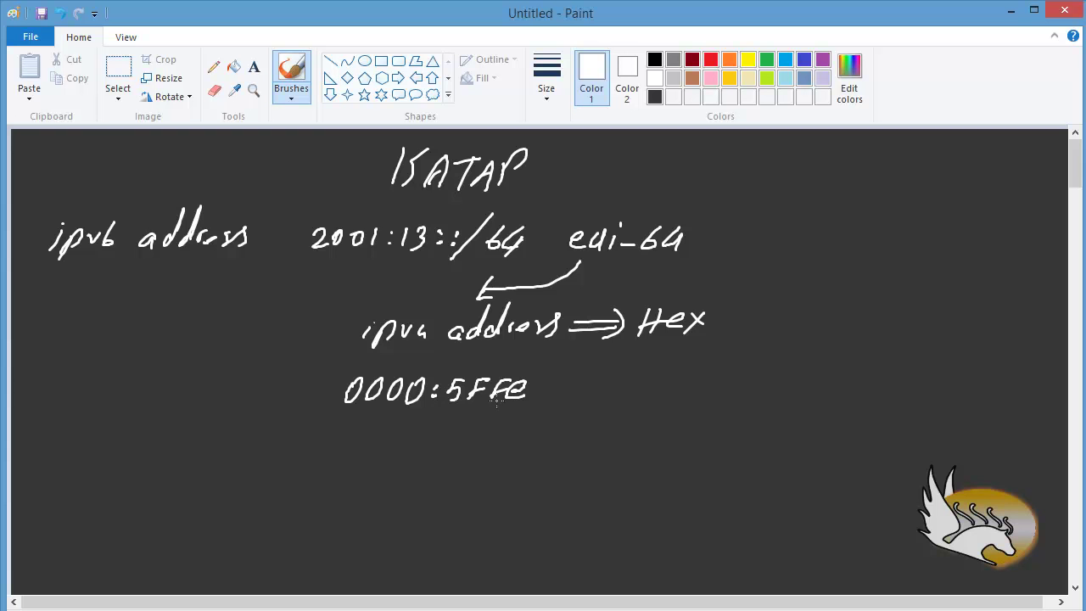
key(ctrl+z)
key(ctrl+z)
key(ctrl+z)
mouse_move(473, 398)
mouse_down()
mouse_move(544, 400)
mouse_move(538, 392)
mouse_up()
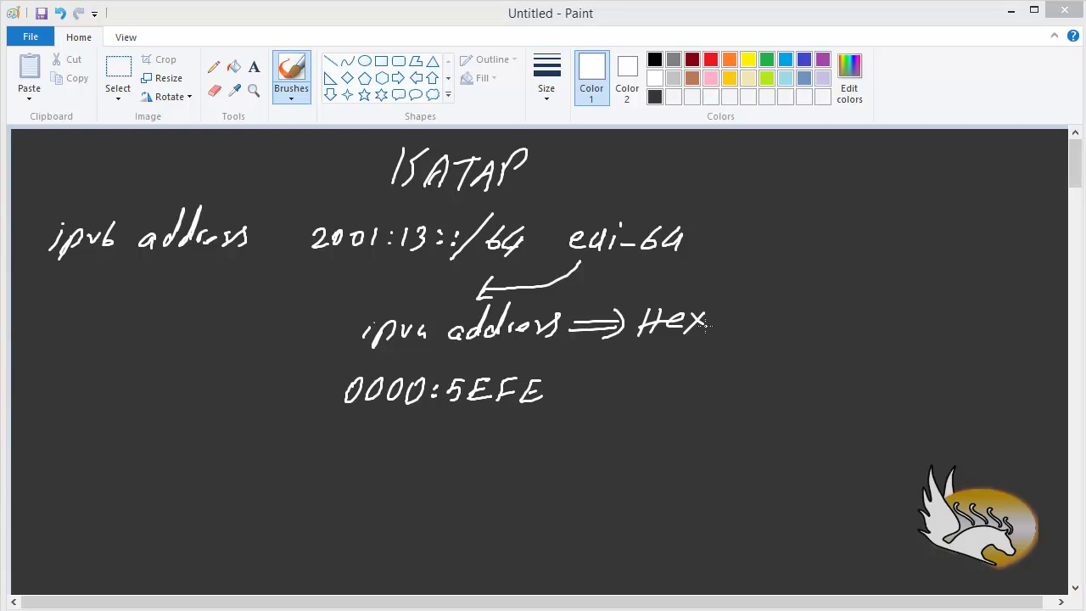
click(558, 396)
drag(557, 380, 557, 386)
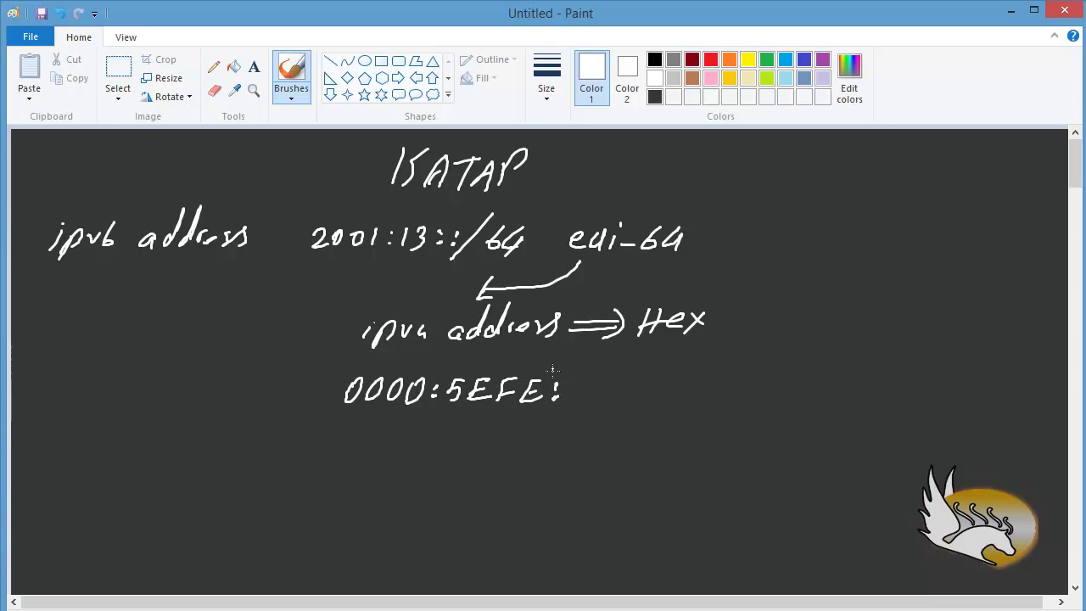
Handwrite the example IPv4 address "1.1.1.1" beside the "ipv4 address" note.
click(176, 341)
mouse_move(166, 327)
mouse_down()
mouse_move(166, 345)
mouse_move(248, 344)
mouse_up()
click(206, 341)
click(234, 341)
Complete the hex identifier after "5EFE:" with "0101:0101" and underline the whole identifier.
mouse_move(575, 380)
mouse_down()
mouse_move(589, 399)
mouse_move(605, 384)
mouse_move(623, 399)
mouse_move(659, 383)
mouse_up()
click(641, 385)
click(641, 396)
mouse_move(679, 381)
mouse_down()
mouse_move(678, 396)
mouse_move(705, 402)
mouse_up()
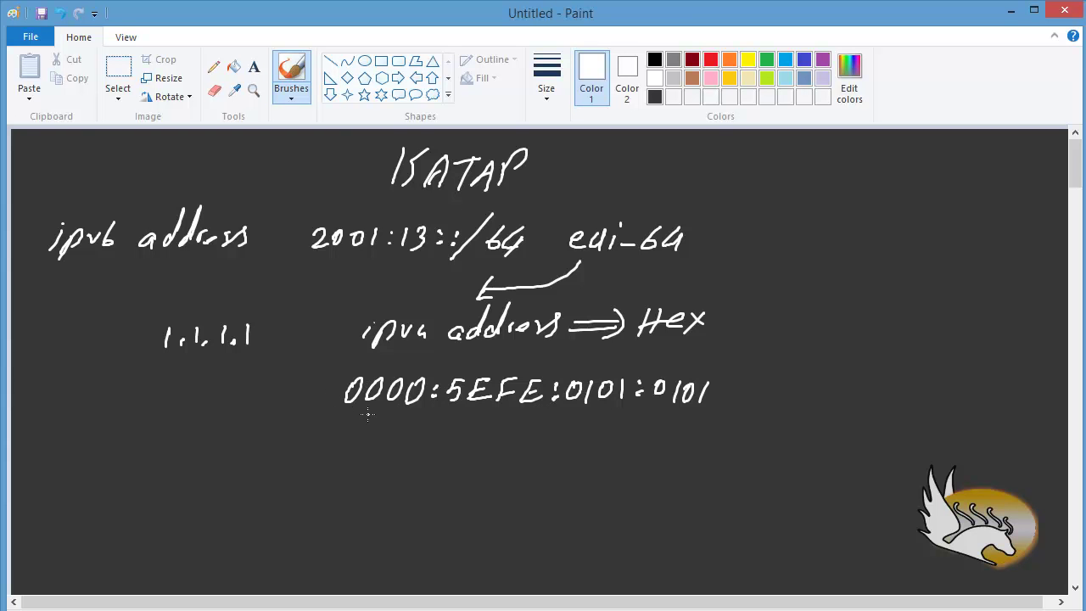
drag(342, 417, 711, 408)
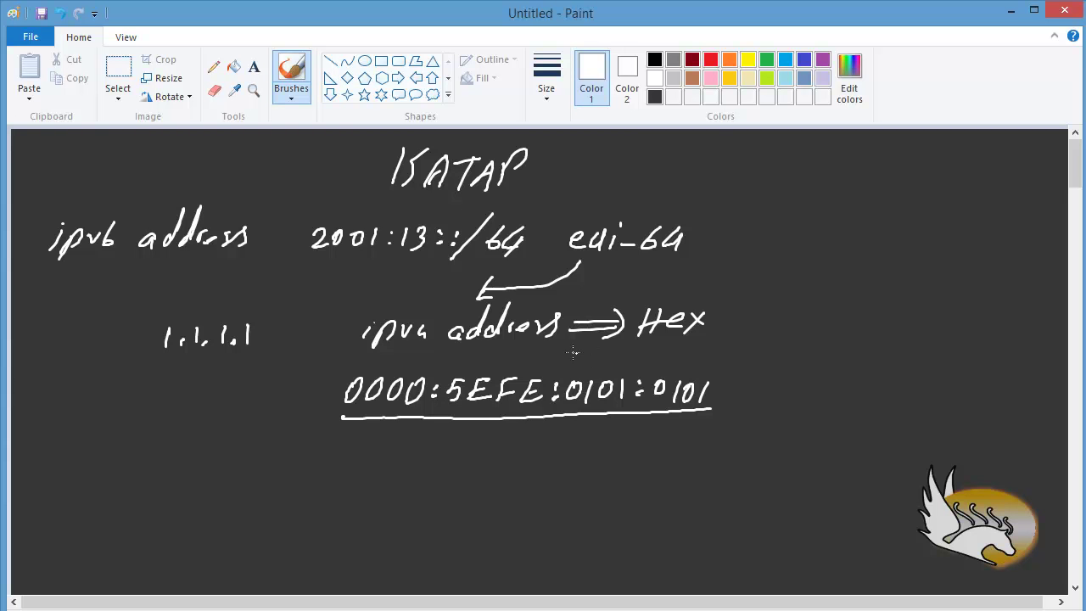
Switch to SuperPuTTY and, in R1's global configuration mode, remove the existing tunnel interface 13.
key(alt+Tab)
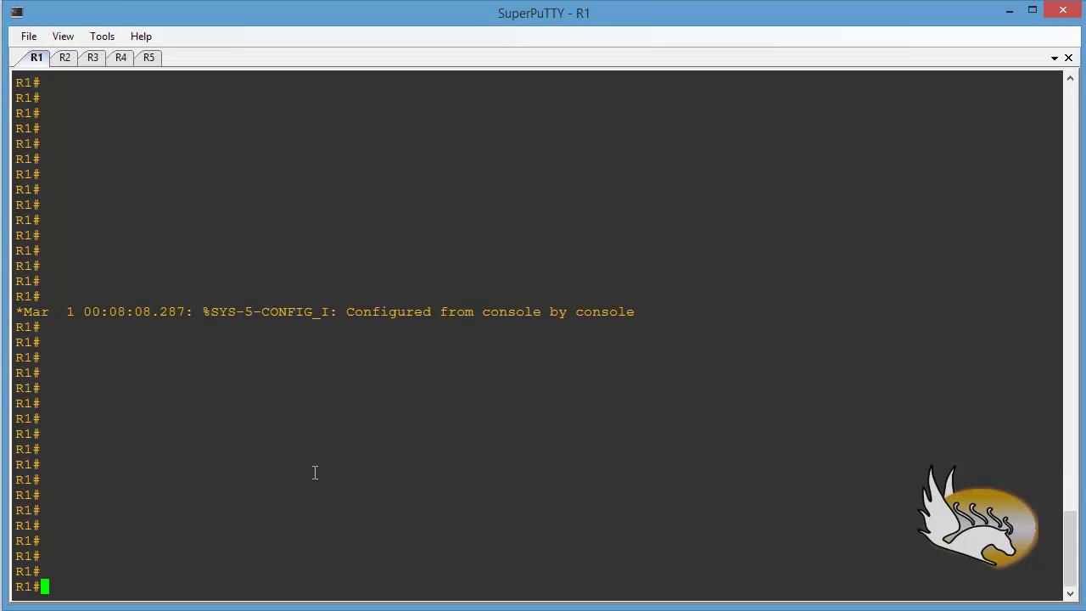
text(con f t)
key(BackSpace)
key(BackSpace)
key(BackSpace)
key(BackSpace)
text(f t)
key(Return)
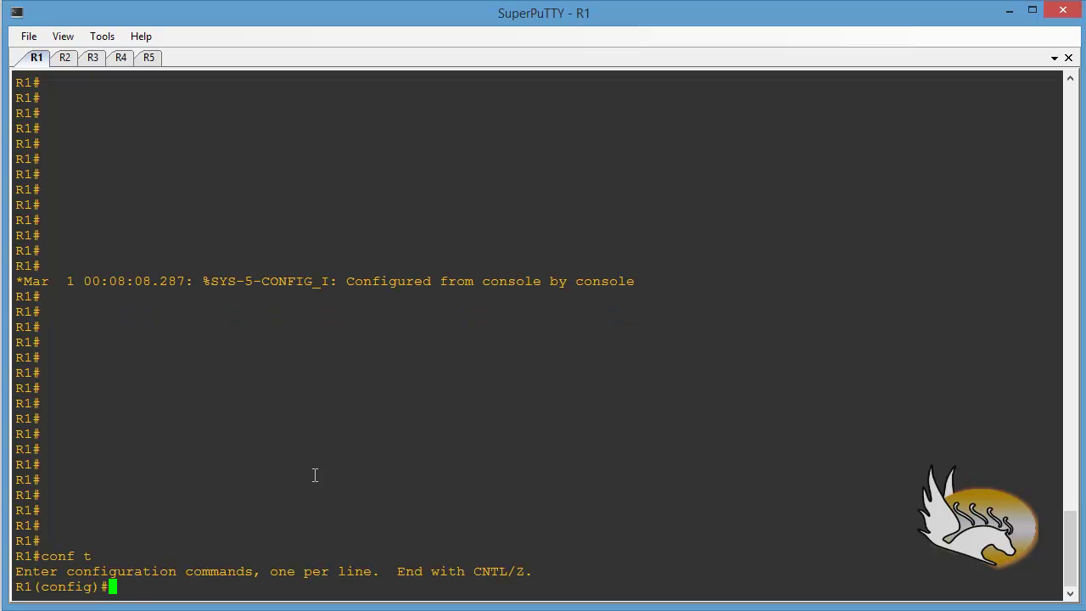
text(no int tun13)
key(Return)
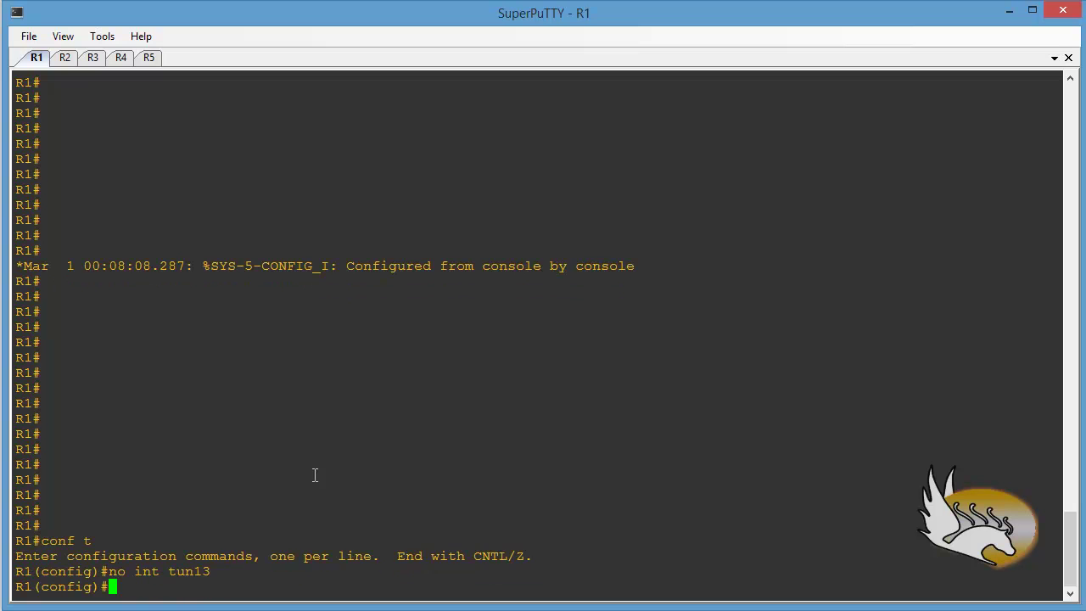
key(Return)
key(Return)
Create tunnel interface 13 on R1 with source lo0 and tunnel mode ipv6ip isatap.
text(i)
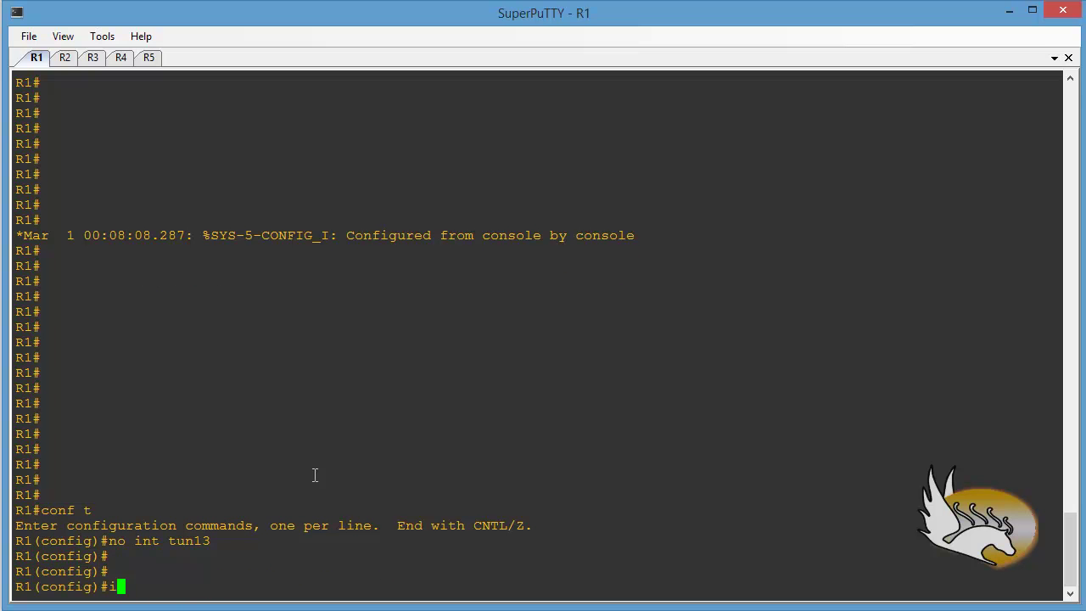
text(nt tunn13)
key(Return)
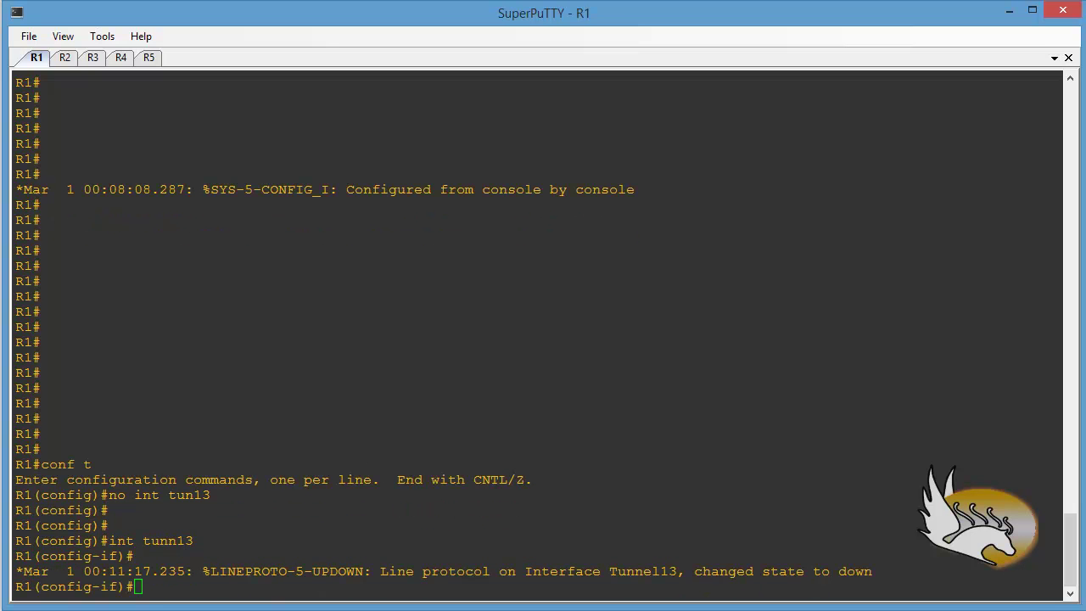
click(599, 589)
text(tunn sou lo0)
key(Return)
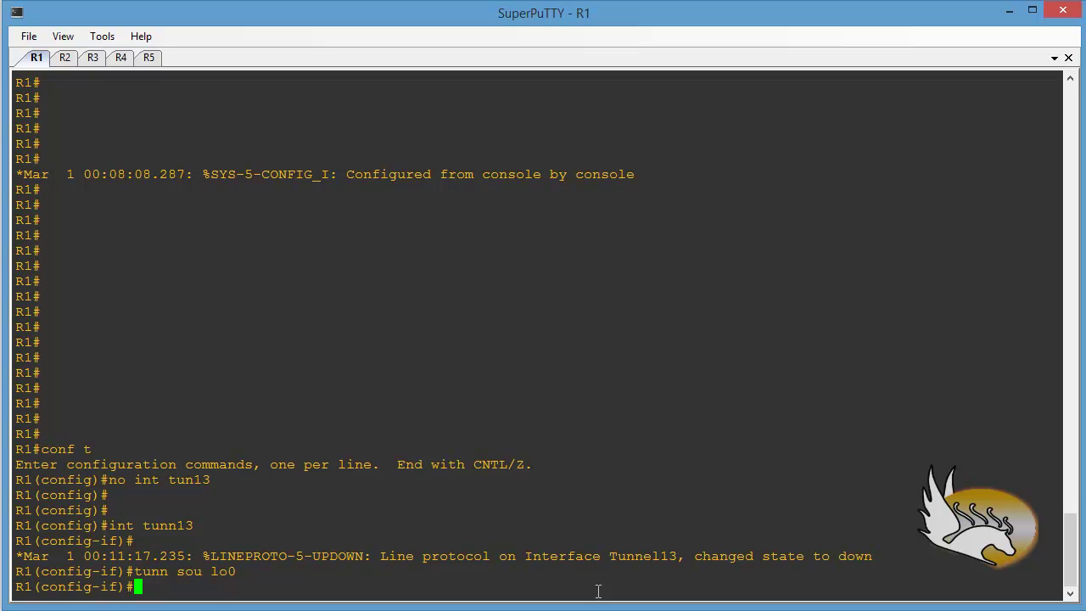
text(tunn mode ipv6)
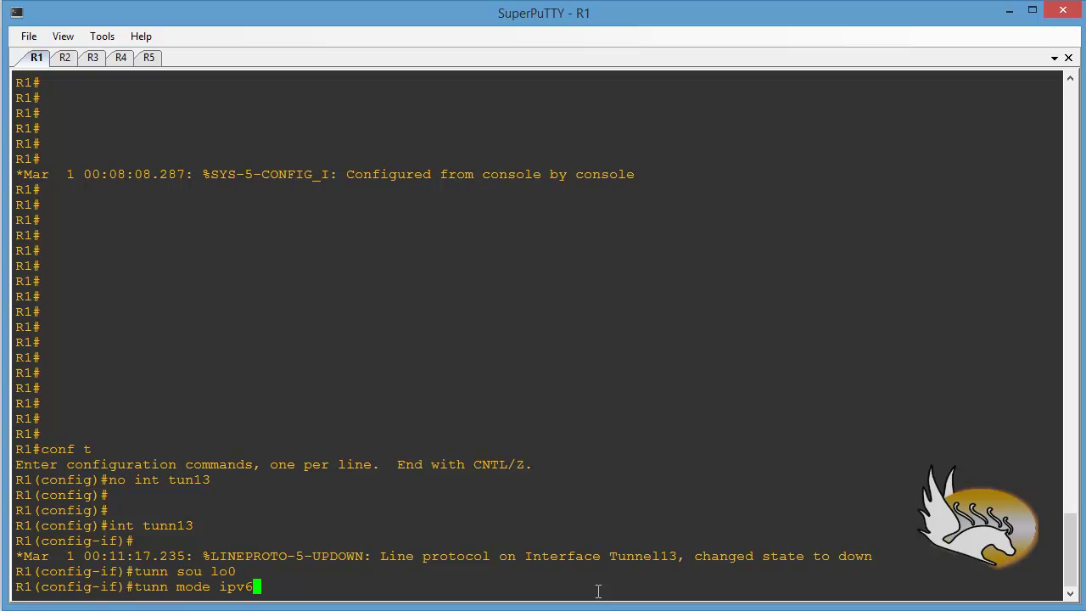
text(ip isatap)
key(Return)
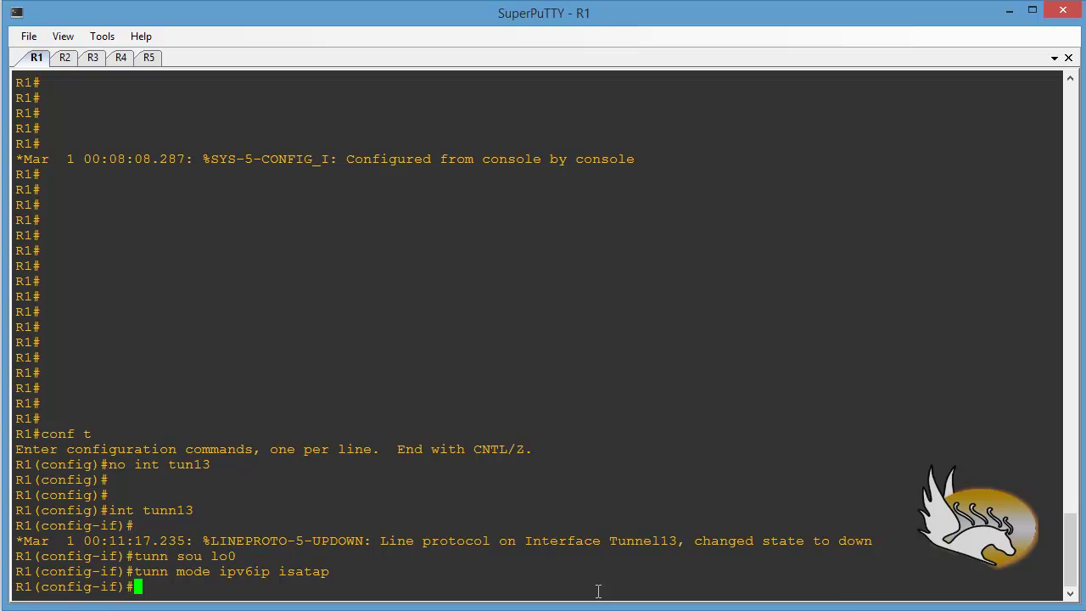
Assign the IPv6 address 2001:13::/64 with eui-64 to R1's tunnel 13.
text(tunn)
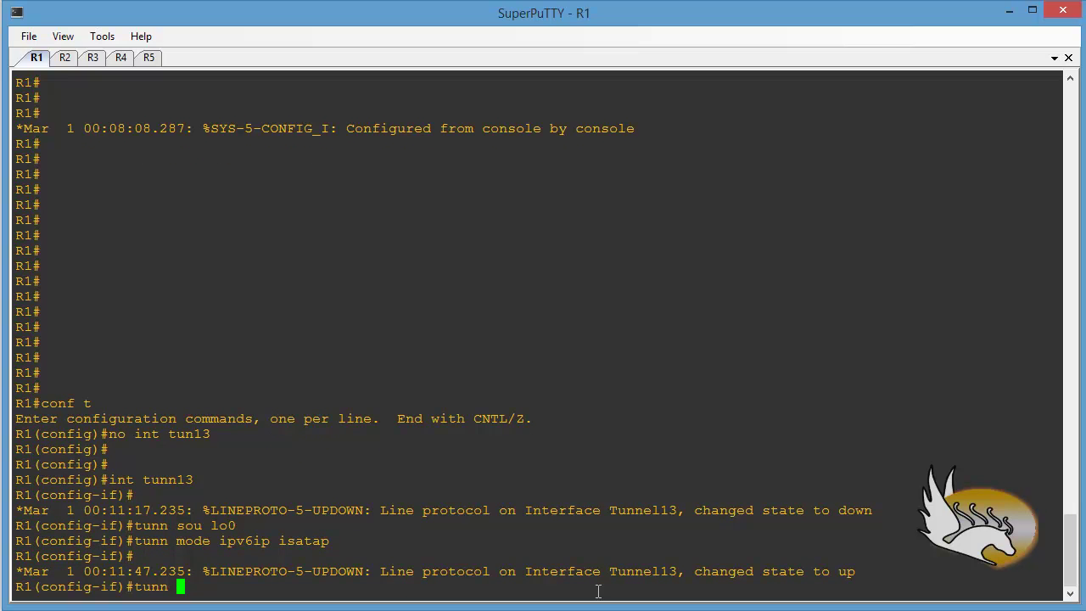
key(BackSpace)
key(BackSpace)
key(BackSpace)
key(BackSpace)
key(BackSpace)
text(ipv6 add 2001:1)
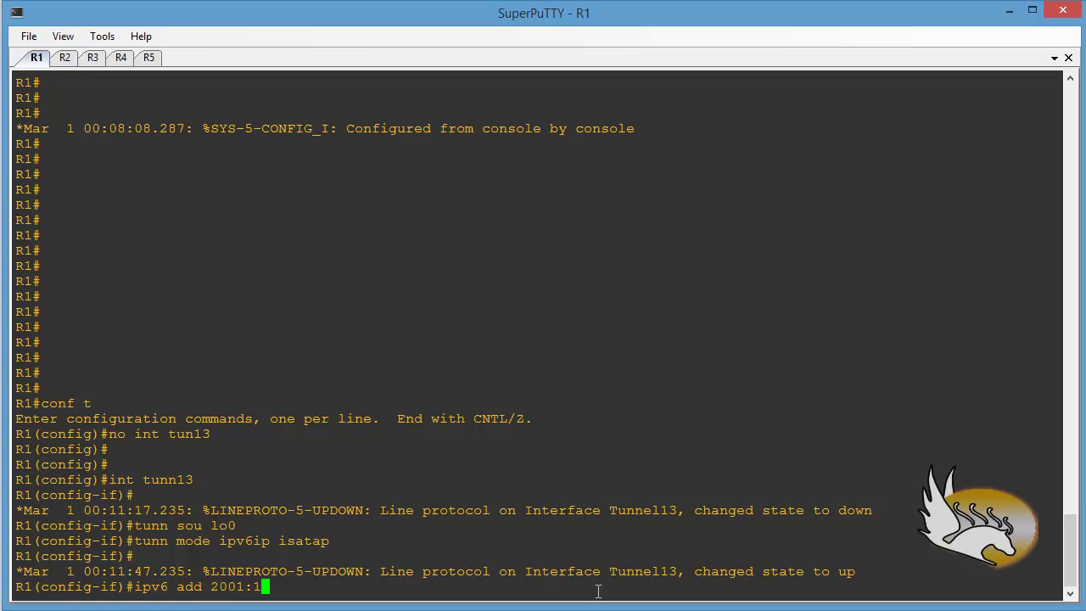
text(3::/64 eui-64)
key(Return)
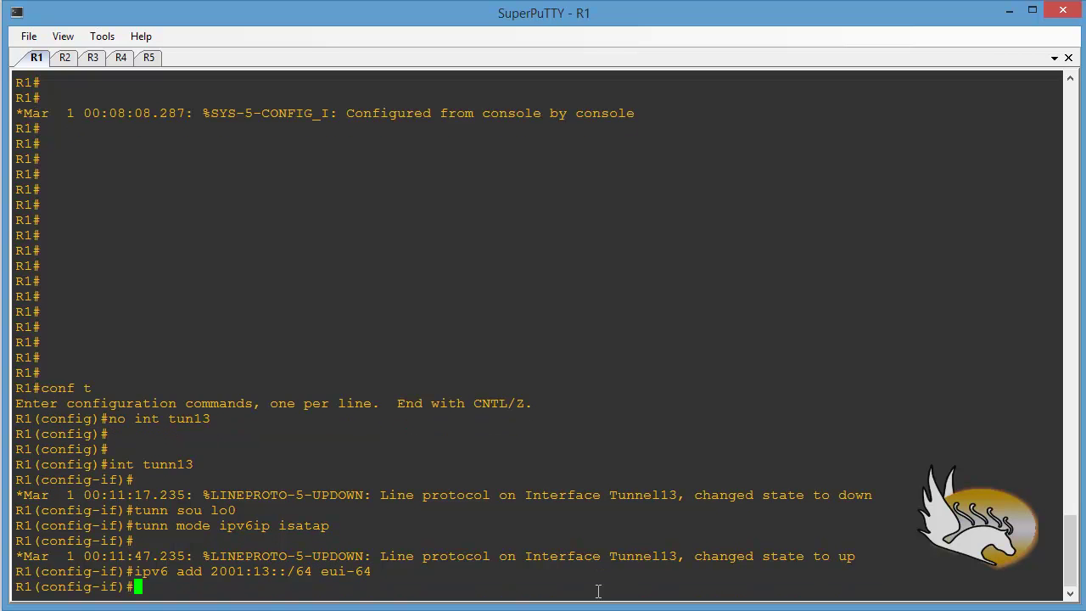
key(Return)
key(Return)
key(Return)
key(Return)
key(Return)
key(Return)
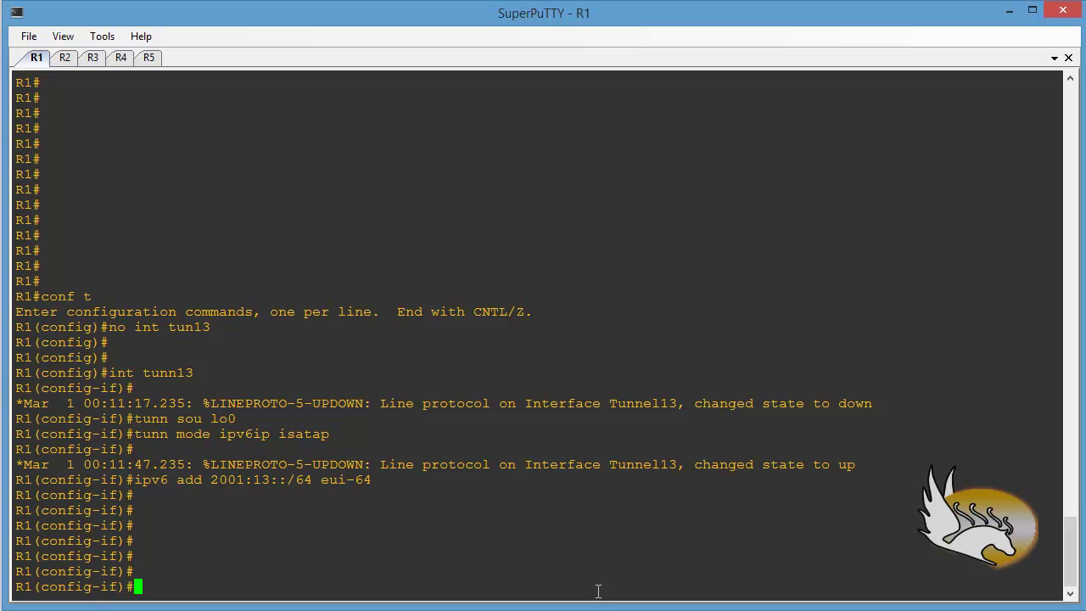
Display R1's brief IPv6 interface list and compare tunnel 13's global address with the handwritten identifier in Paint.
text(do sh ipv6 int bri)
key(Return)
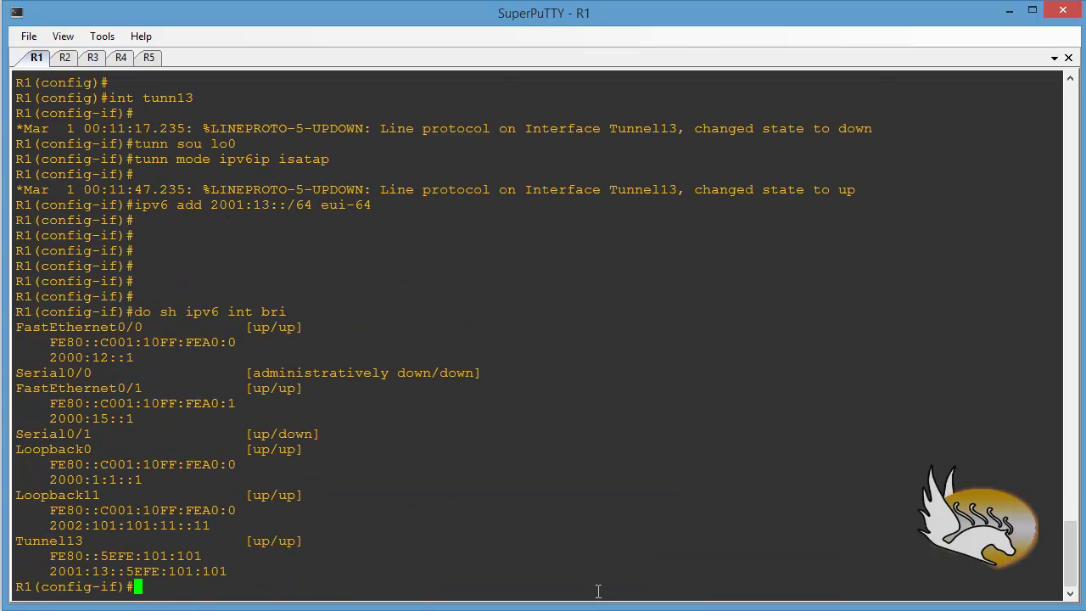
double_click(173, 574)
triple_click(181, 571)
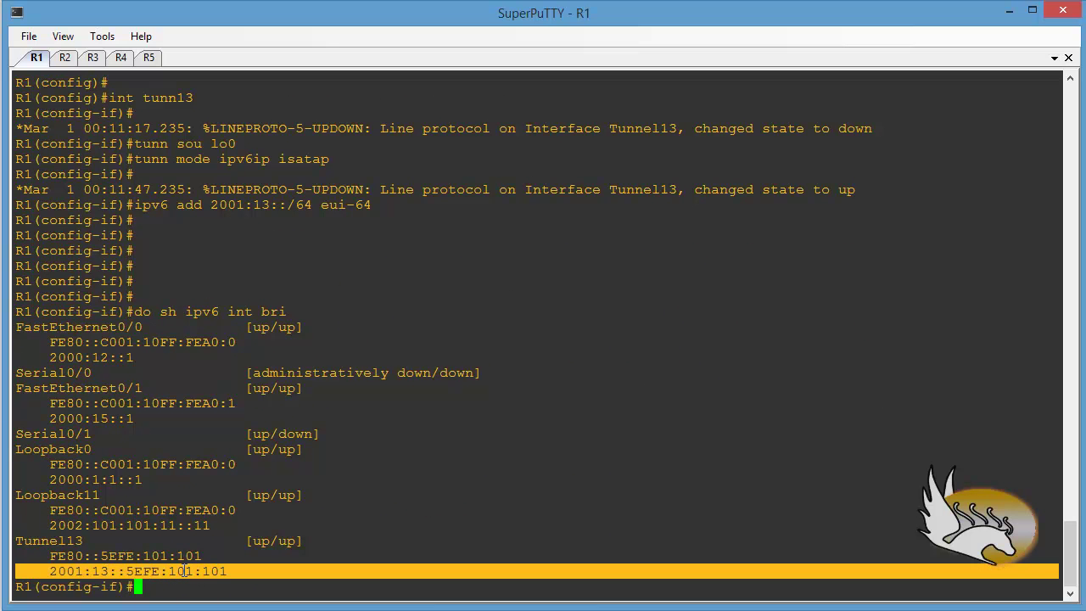
key(alt+Tab)
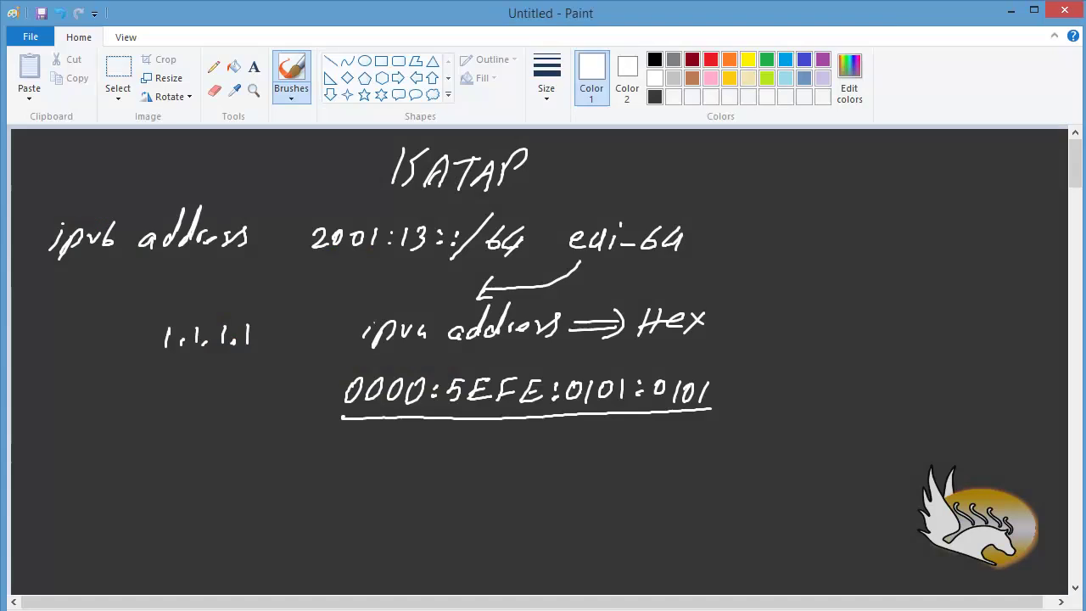
key(alt+Tab)
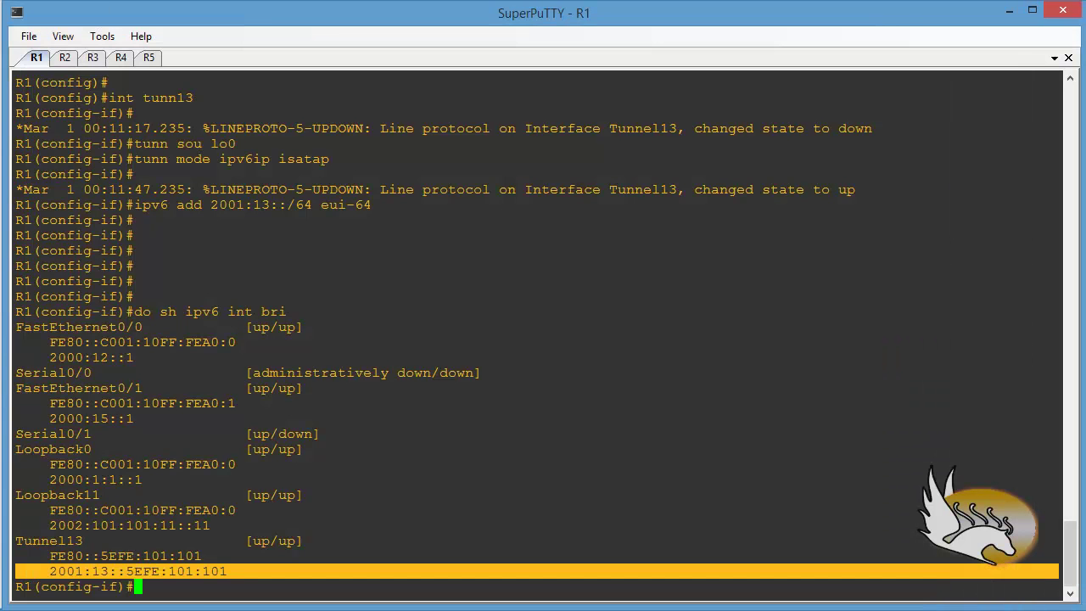
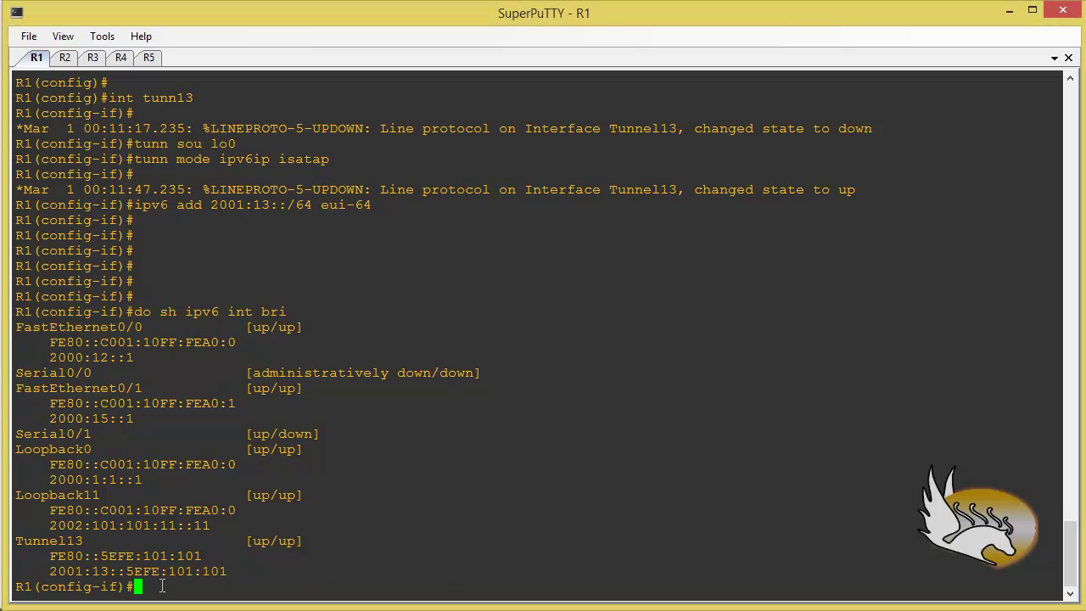
key(Return)
key(Return)
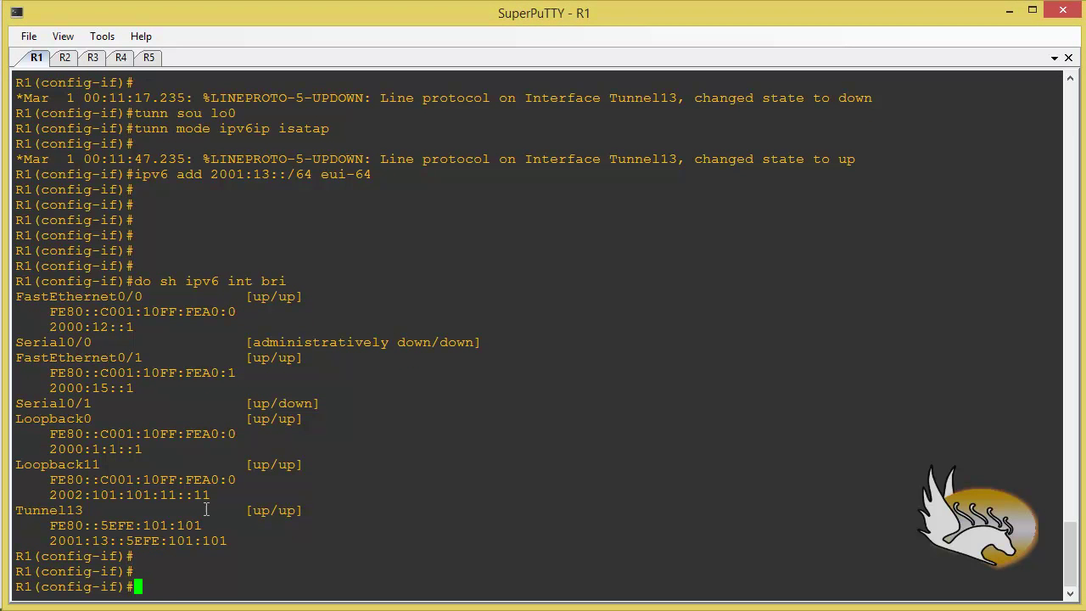
Switch to the R3 session and remove its tunnel interface 13 from global configuration mode.
click(92, 58)
text(conf t)
key(Return)
text(no int tun13)
key(Return)
key(Return)
key(Return)
Create tunnel interface 13 on R3 with tunnel mode ipv6ip isatap and source lo0.
text(int tunn13)
key(Return)
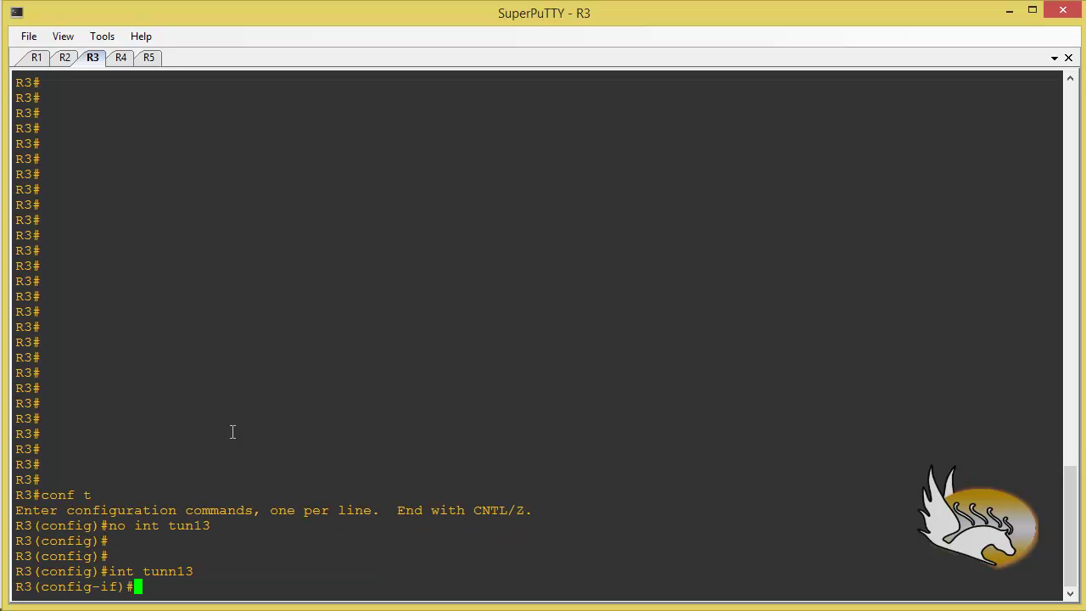
text(tunn m)
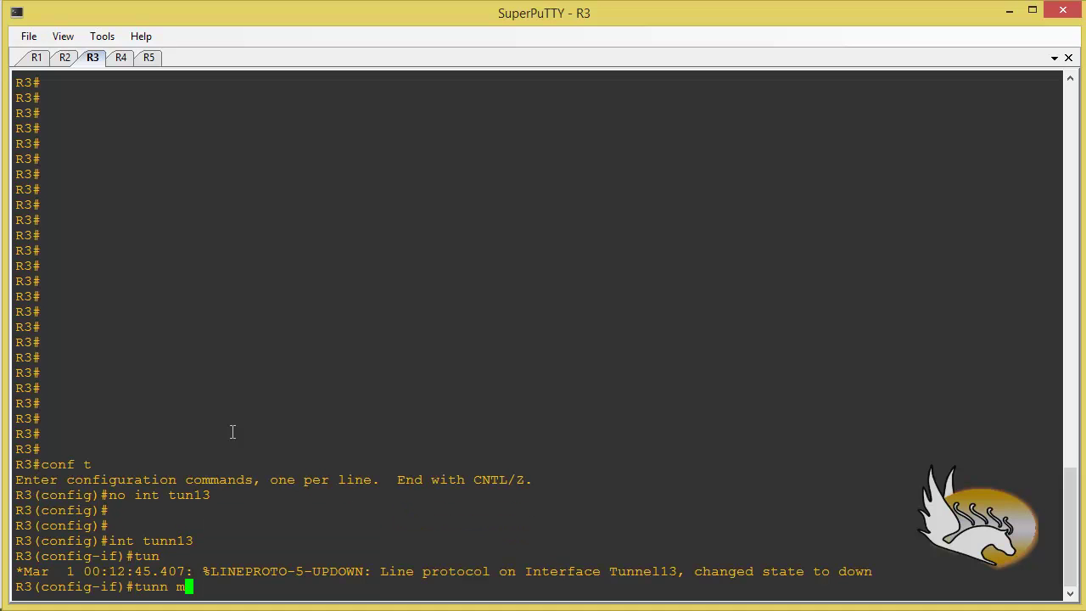
text(ode ipv6ip isatap)
key(Return)
text(tunn sou lo0)
key(Return)
Assign the IPv6 address 2001:13::/64 with the eui option to R3's tunnel 13.
text(ipv6 add 200)
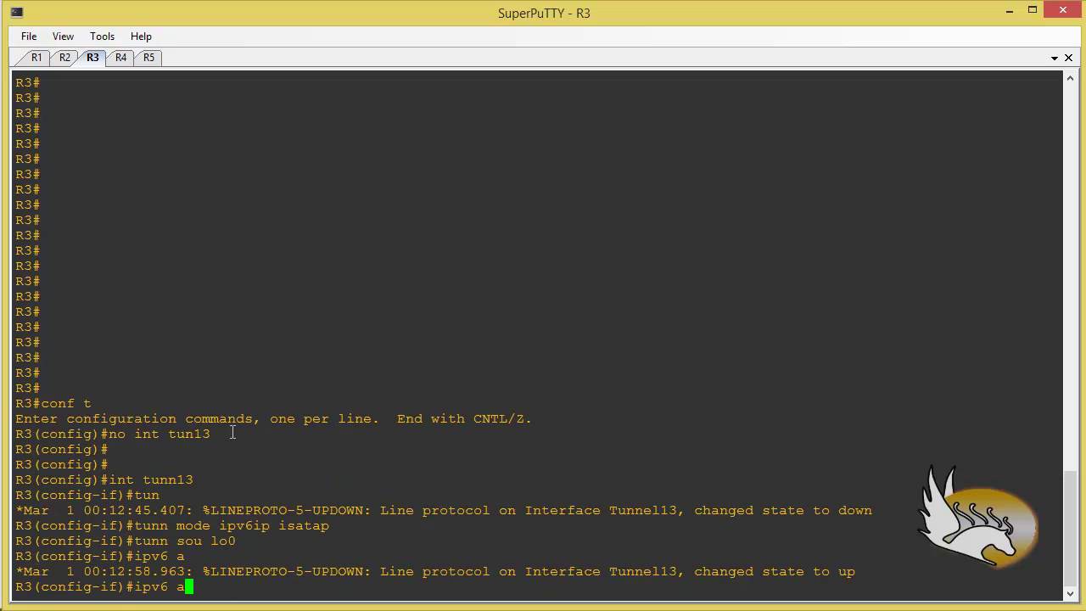
text(1:13::/64 eui)
key(Return)
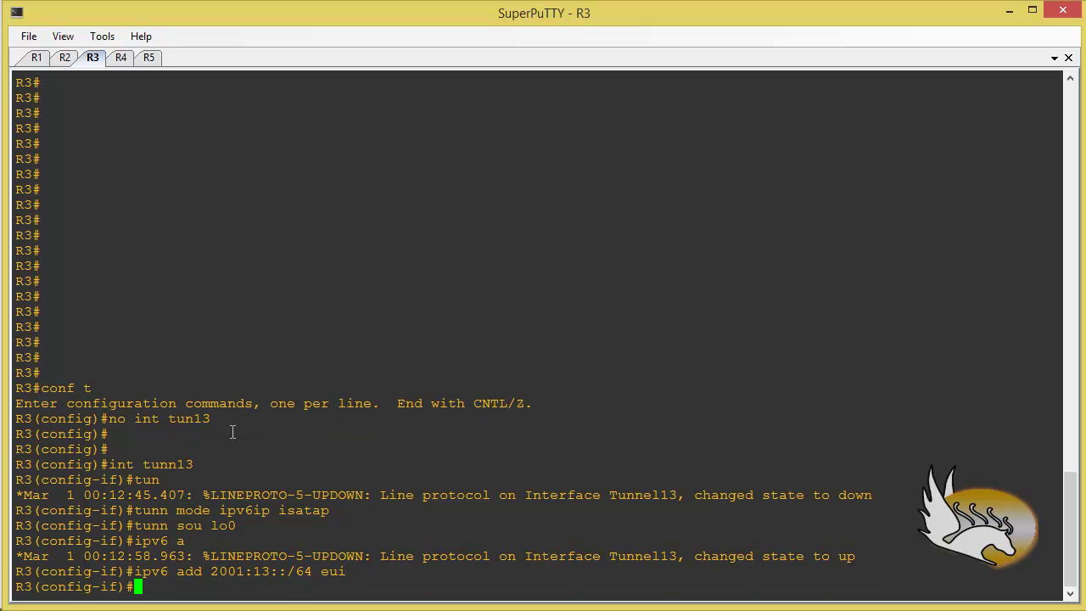
Display R3's brief IPv6 interface list to check the addresses on tunnel 13.
key(Return)
key(Return)
key(Return)
key(Return)
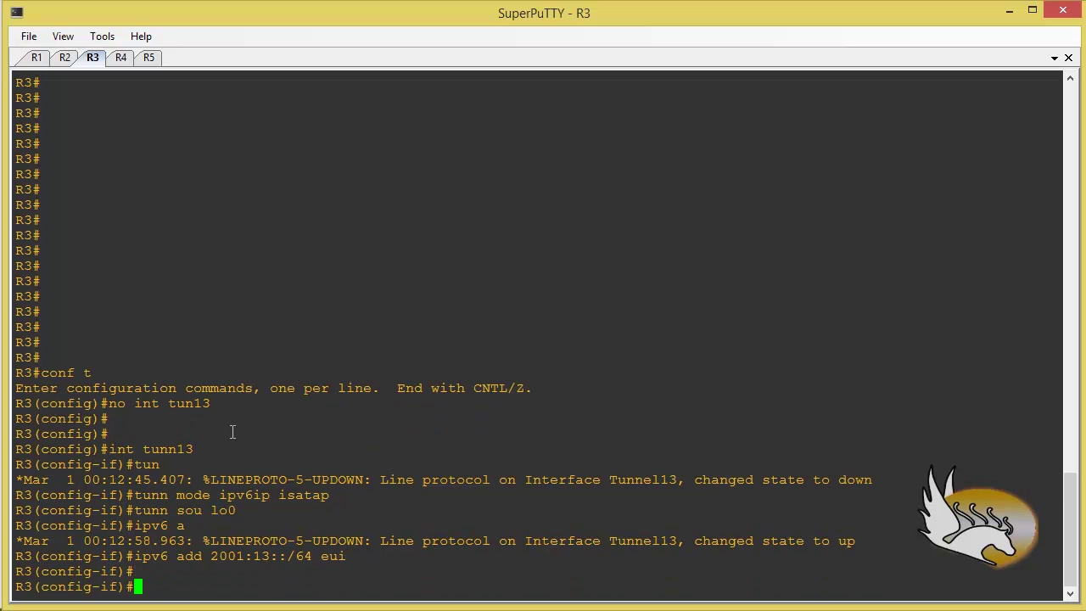
text(do sh ipv6 int bri)
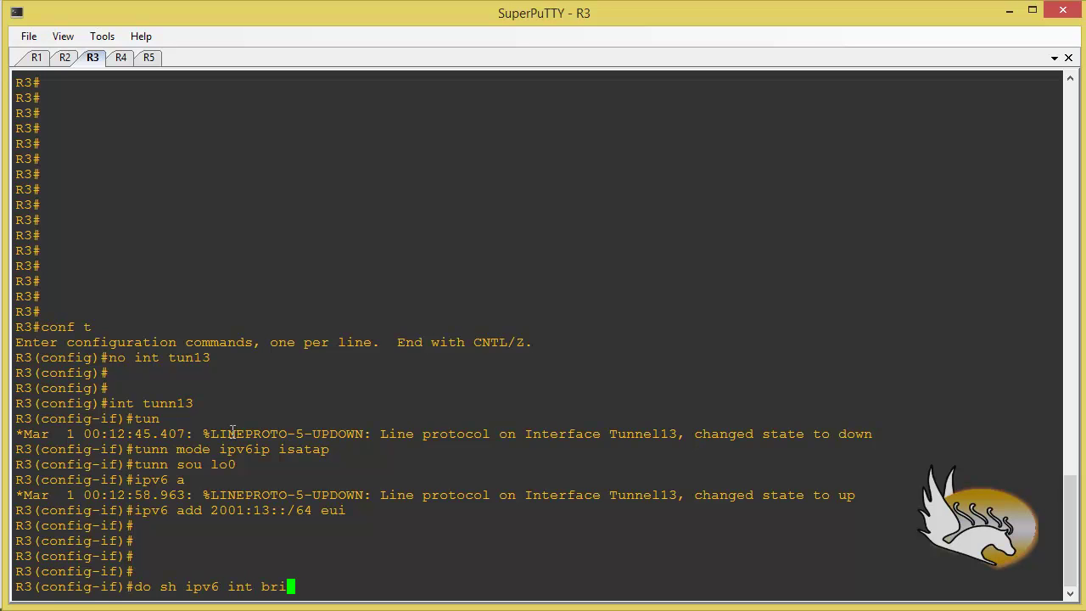
key(Return)
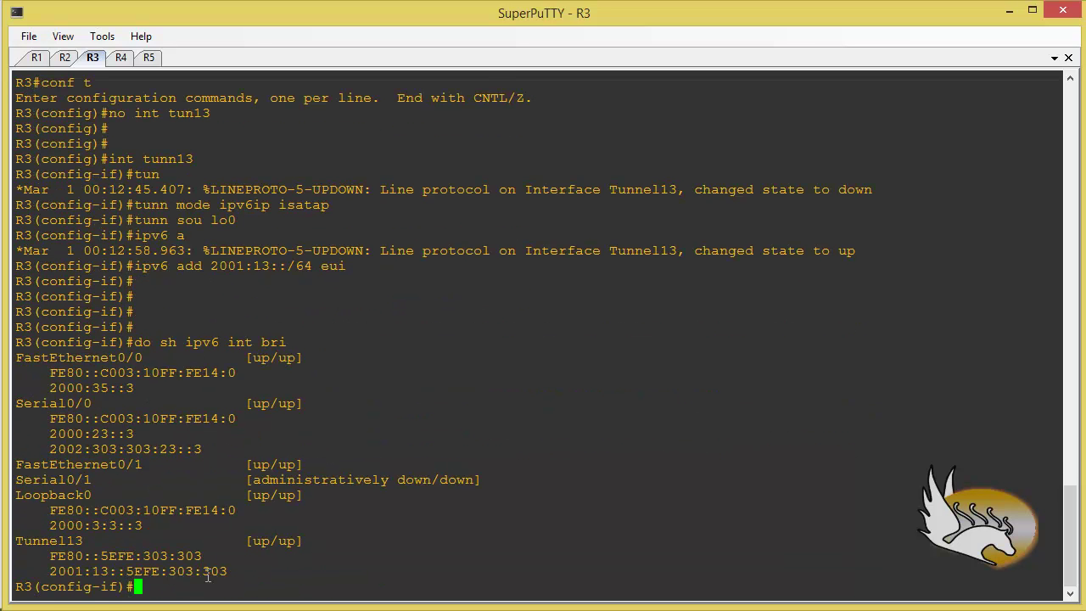
Copy R3's tunnel 13 global address and, in the R1 session, add an IPv6 route to 2001:13:3::/64 via 2001:13::5EFE:303:303.
drag(228, 573, 51, 576)
key(ctrl+c)
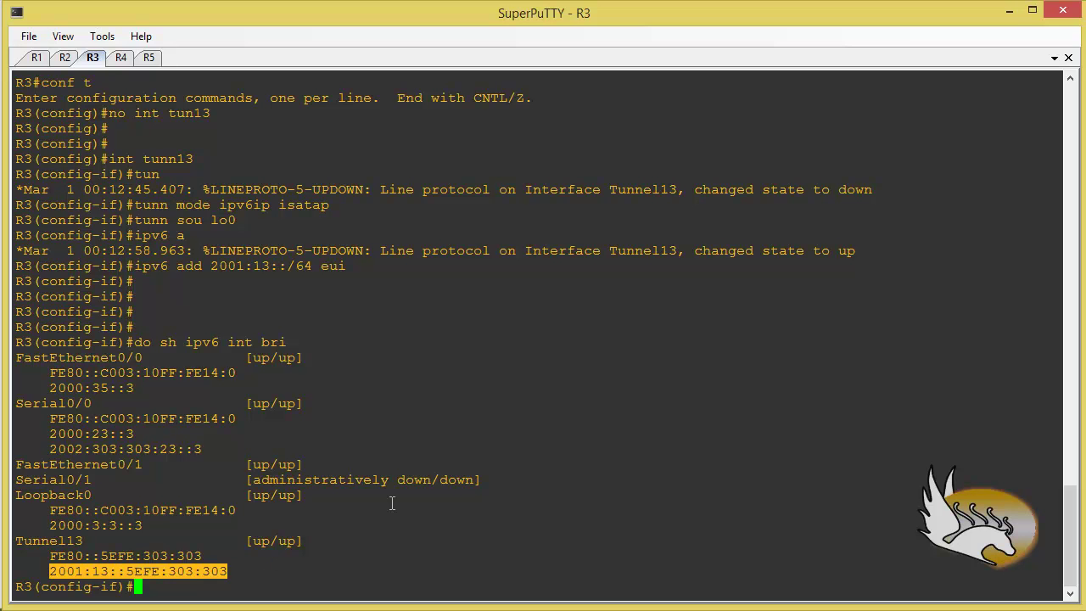
click(35, 59)
key(Return)
key(Return)
text(ipv6 route)
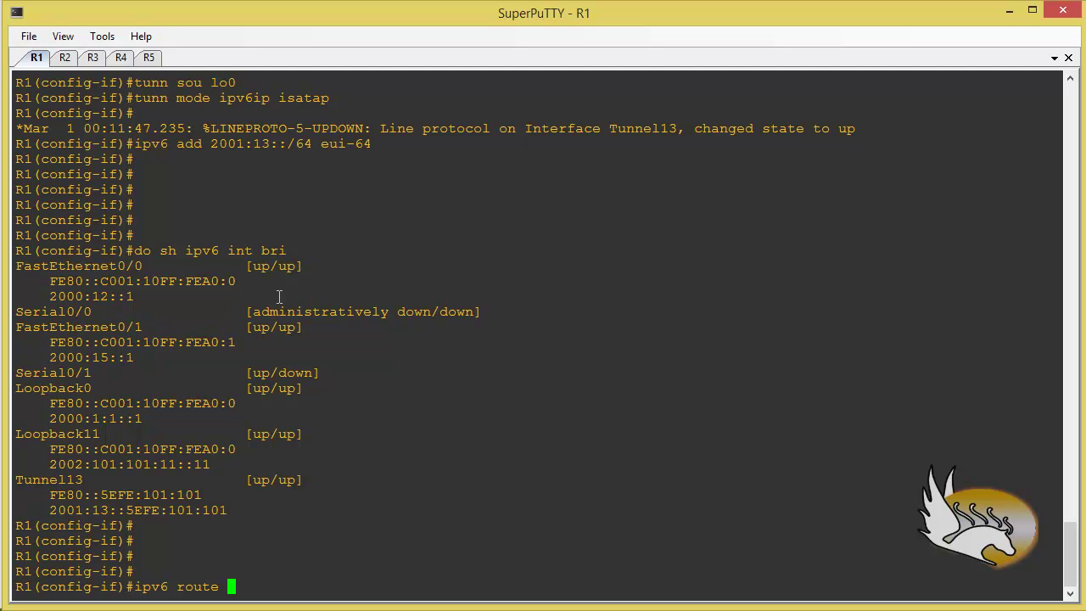
text(2001:13::)
key(BackSpace)
text(3::/64)
right_click(279, 297)
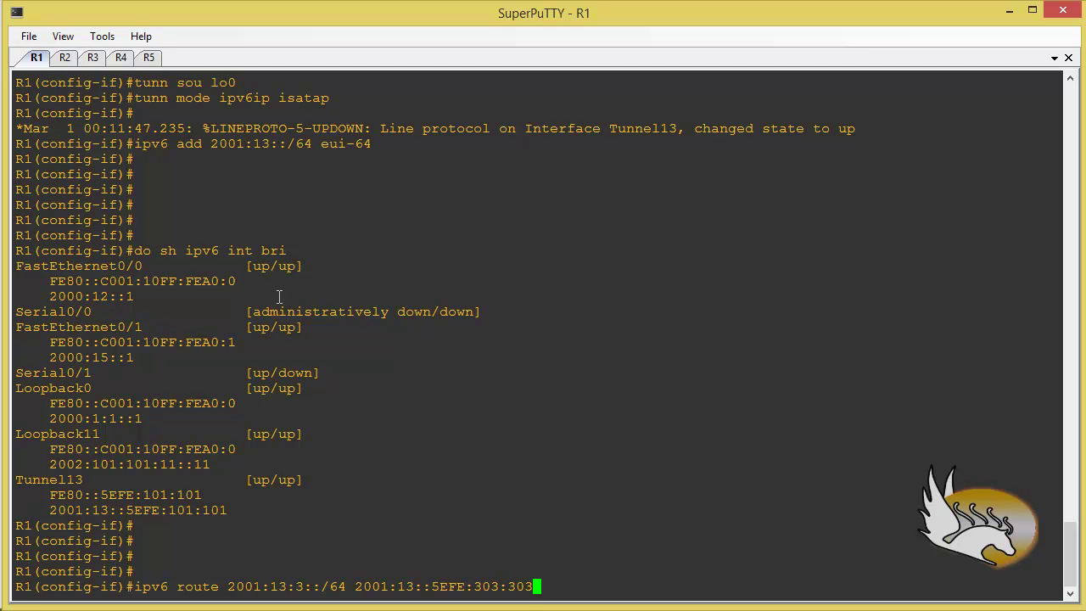
key(Return)
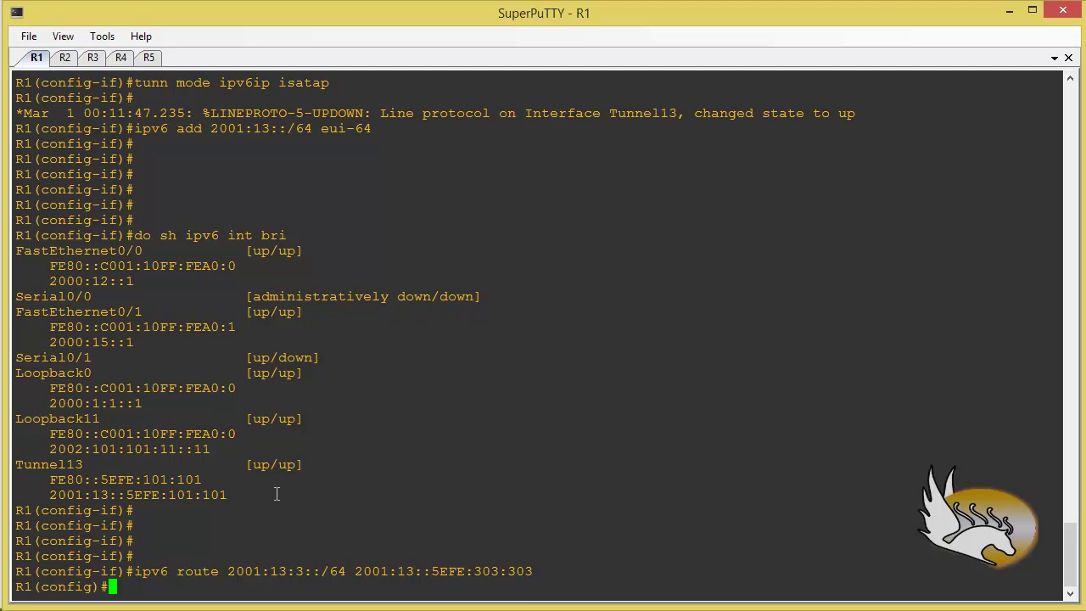
Copy R1's tunnel 13 global address and, in the R3 session, add an IPv6 route to 2001:13:1::/64 via 2001:13::5EFE:101:101.
drag(227, 495, 49, 497)
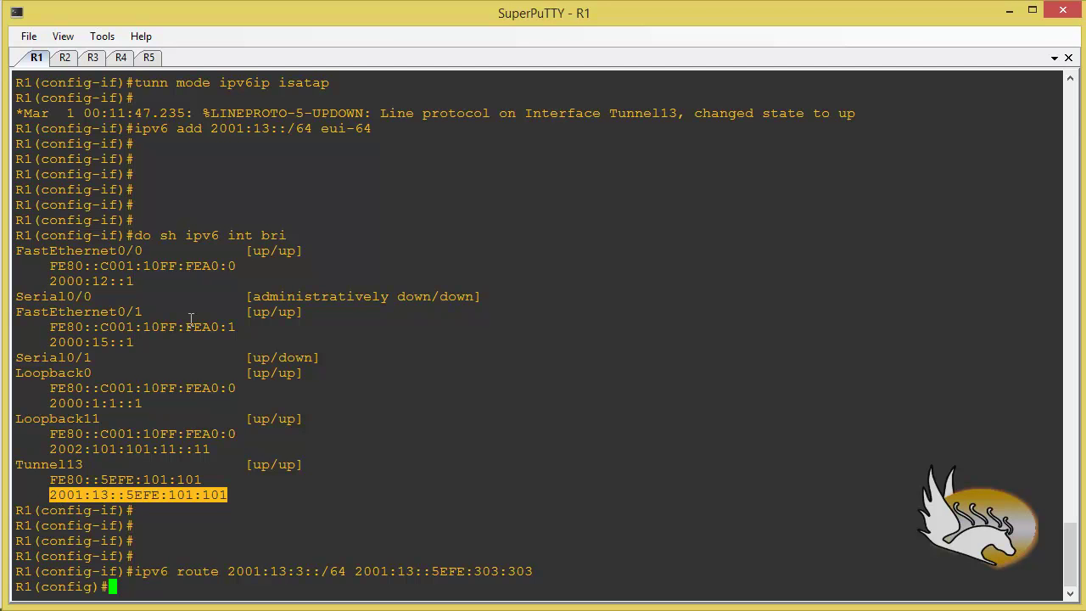
click(92, 60)
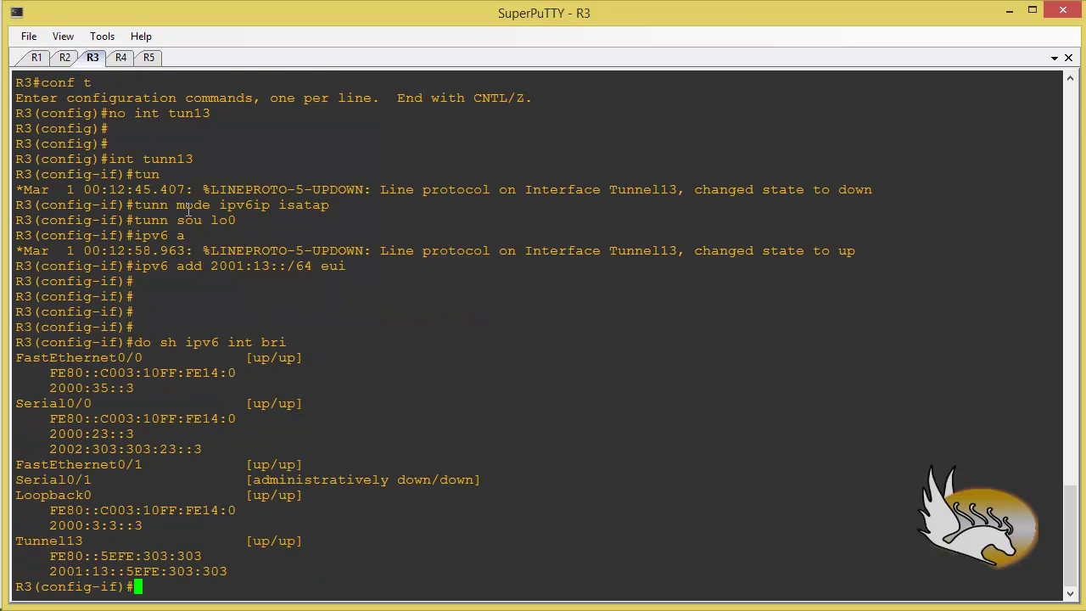
key(Return)
key(Return)
text(ipv6)
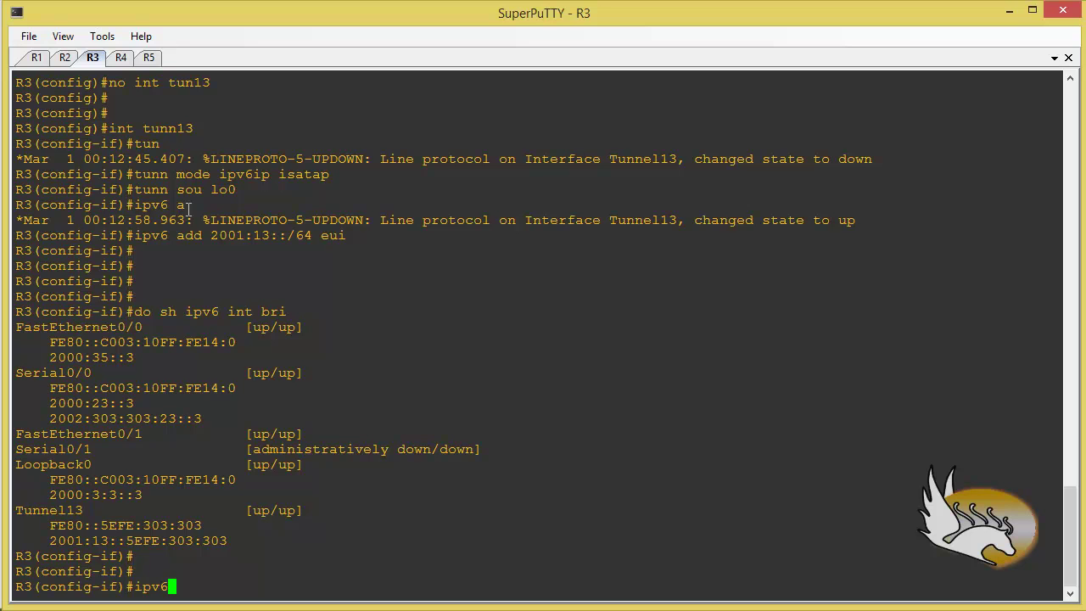
text( route 2001:13:1::/64 2001:13::5EFE:101:101)
key(Return)
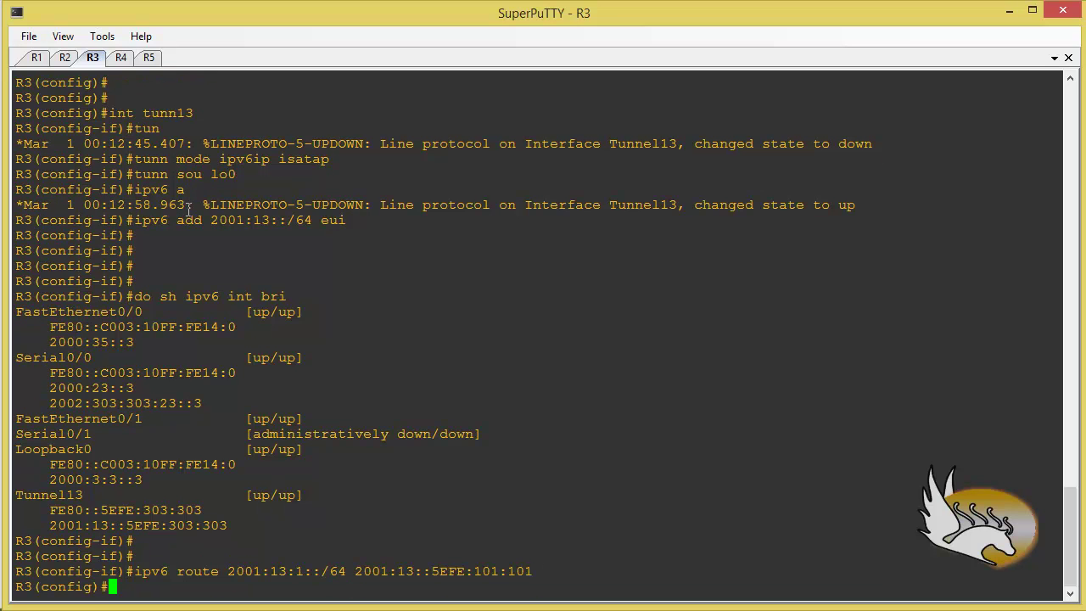
key(Return)
key(Return)
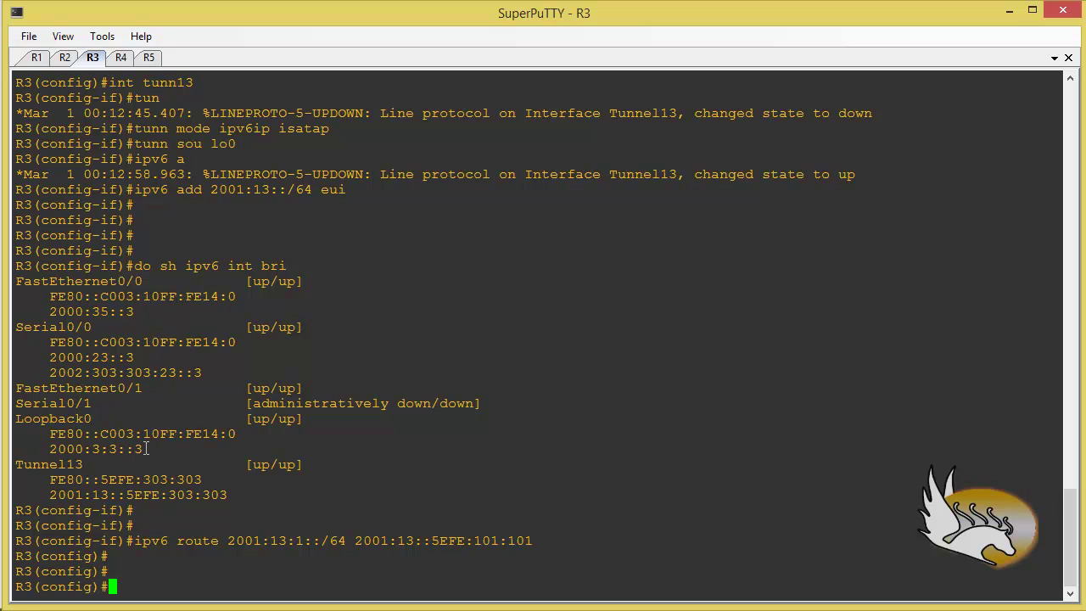
Assign the IPv6 address 2001:13:3::3/64 to R3's lo0 interface, reusing the prefix from the route command.
drag(146, 449, 55, 454)
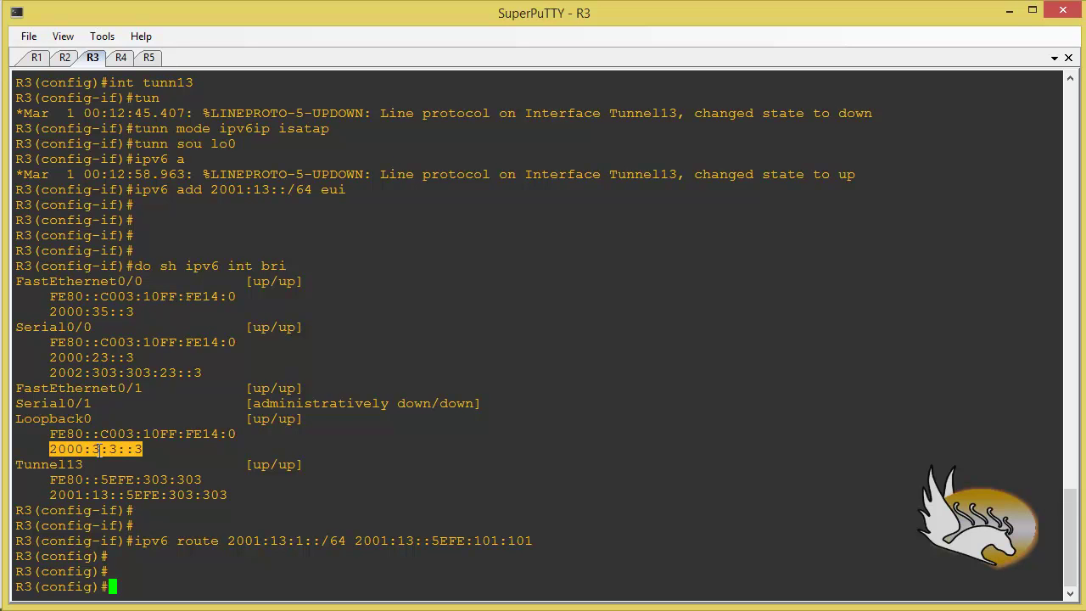
drag(222, 541, 348, 543)
text(int )
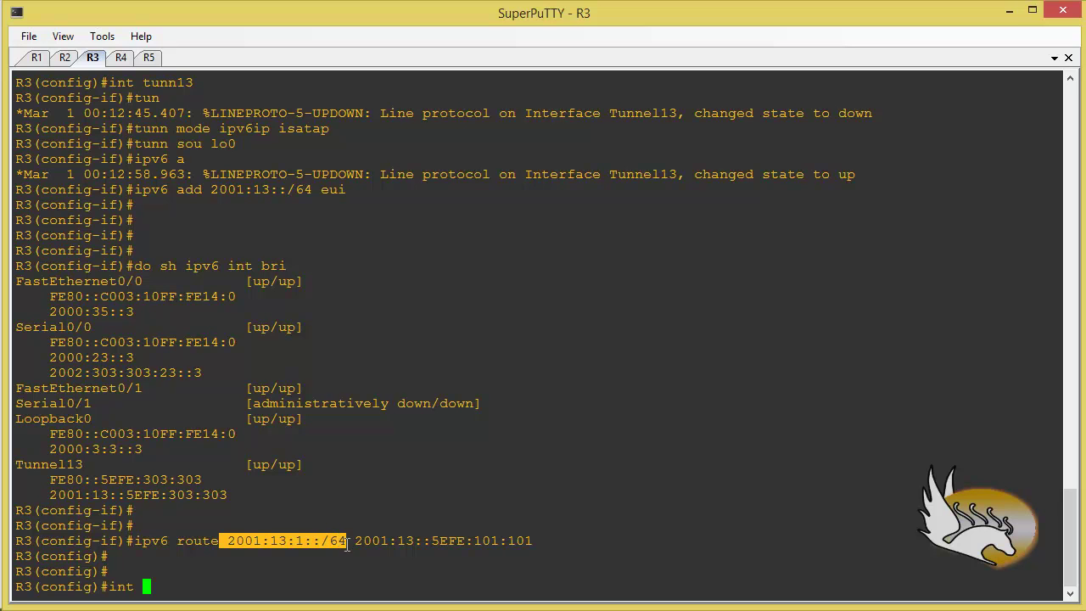
text(lo0)
key(Return)
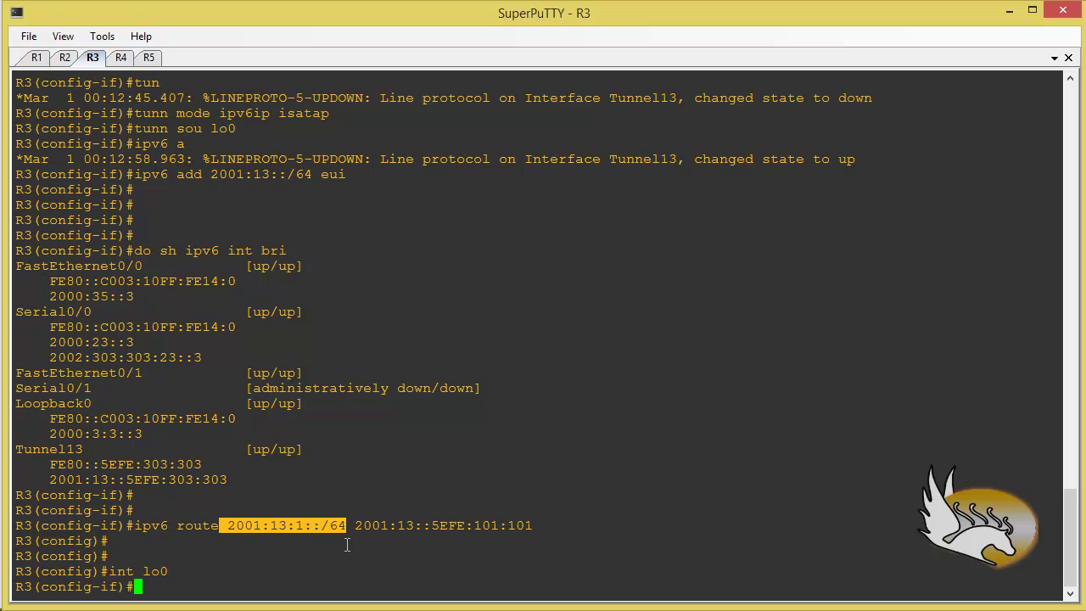
text(ipv6 add)
right_click(347, 544)
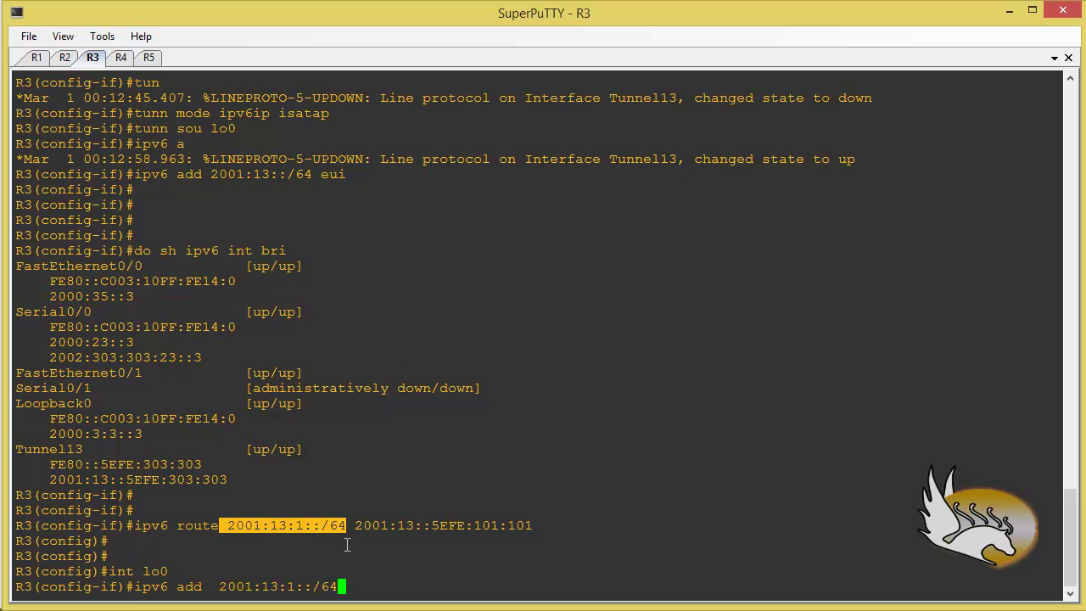
key(Left)
key(Left)
key(Left)
key(Left)
key(Right)
text(1)
key(BackSpace)
text(3)
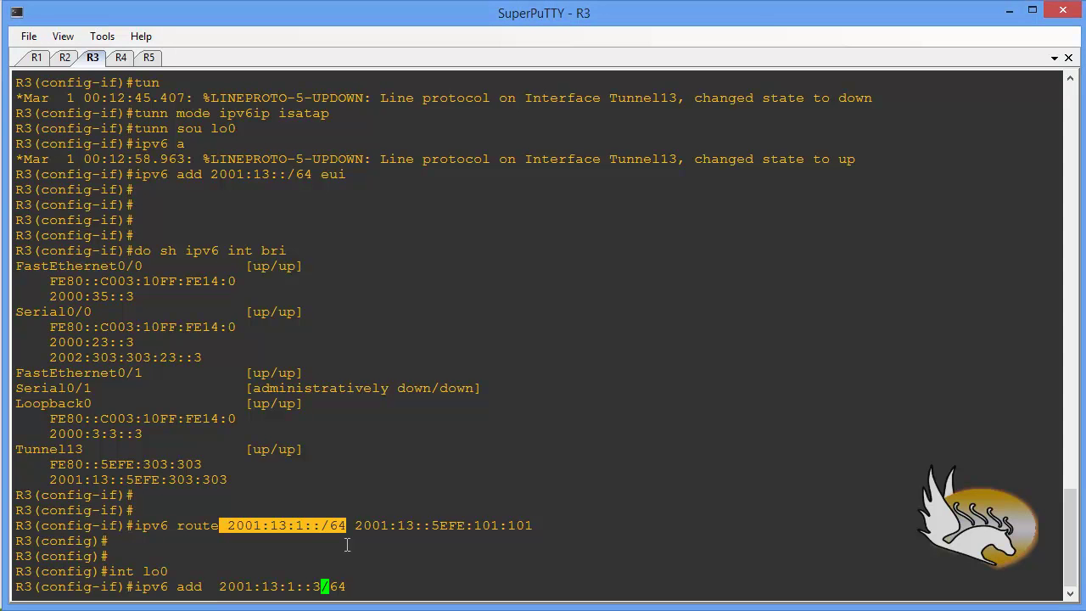
key(Left)
key(Left)
key(Left)
key(BackSpace)
text(3)
key(Return)
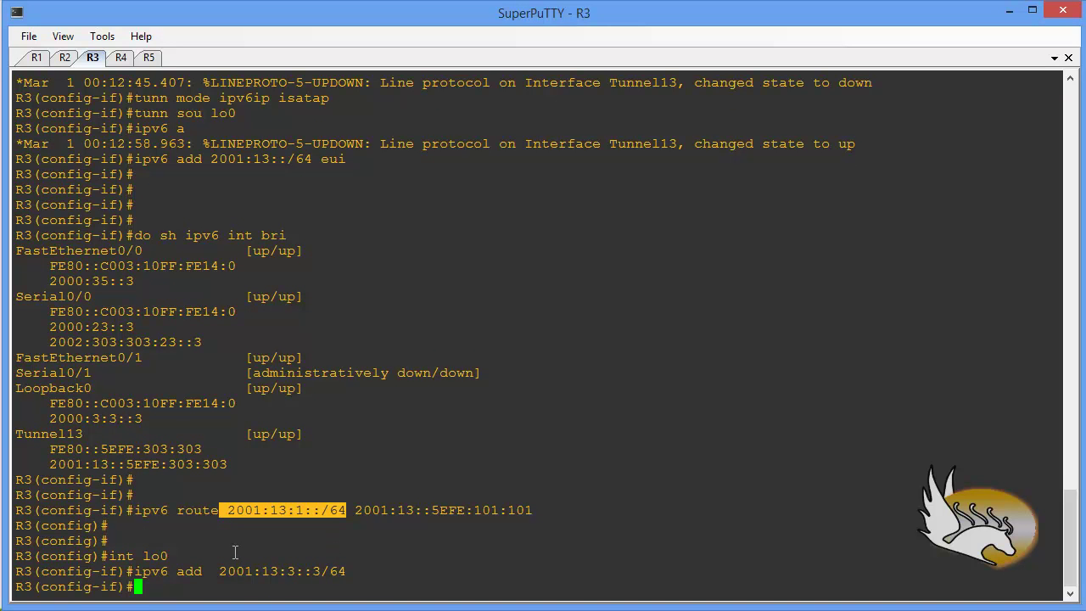
Switch to the R1 session and assign the IPv6 address 2001:13:1::1/64 to its lo0 interface.
click(36, 60)
text(int )
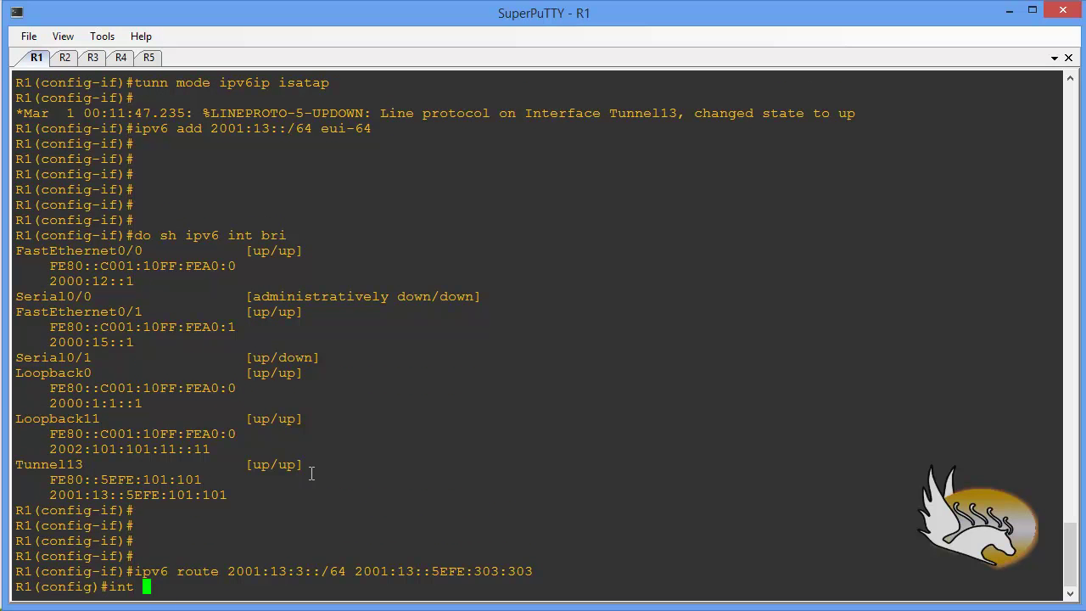
text(lo0)
key(Return)
text(ipv6 )
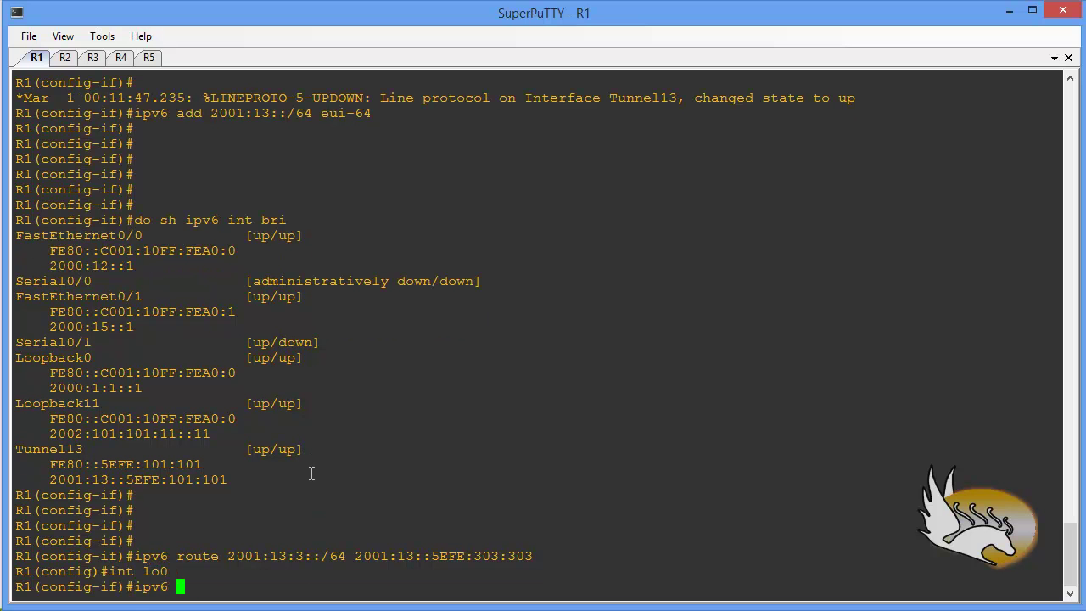
text(add 2001:13:1::1/64)
key(Return)
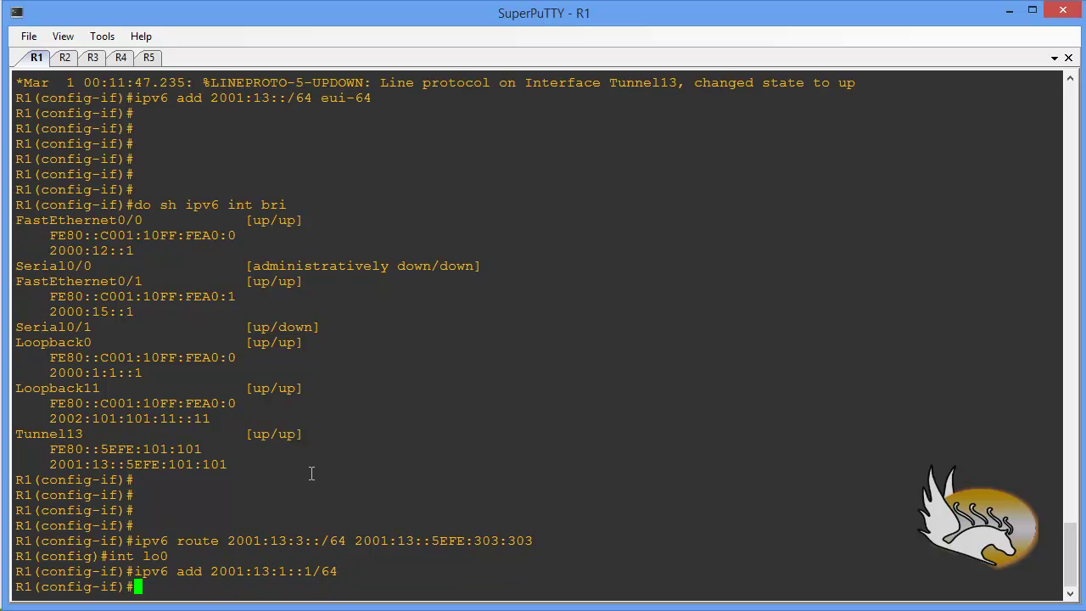
key(Return)
key(Return)
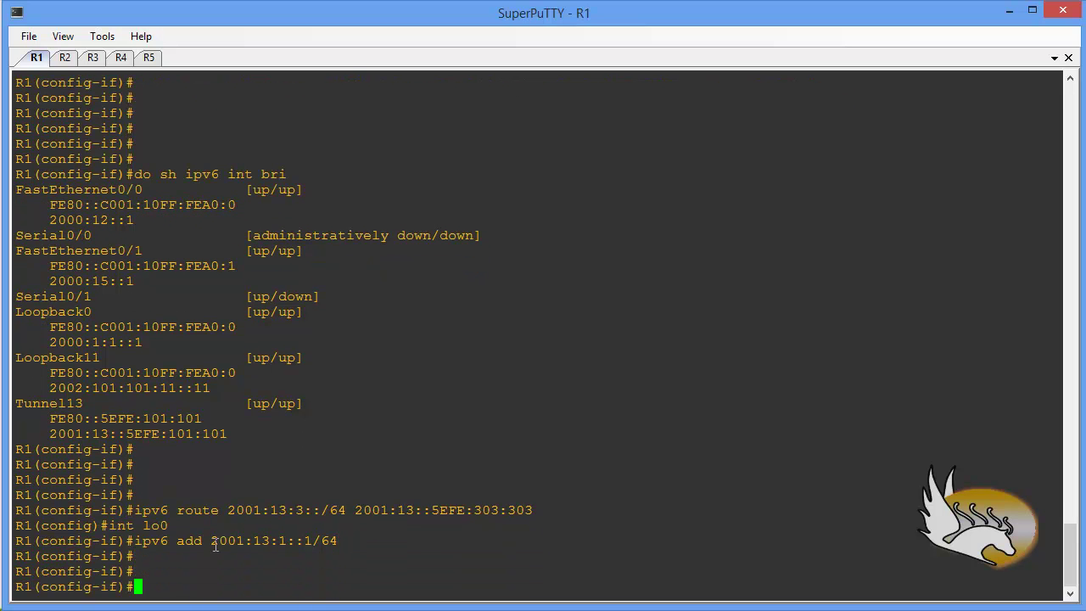
Copy R1's new loopback address and ping 2001:13:1::1 from the R3 session.
drag(212, 541, 307, 541)
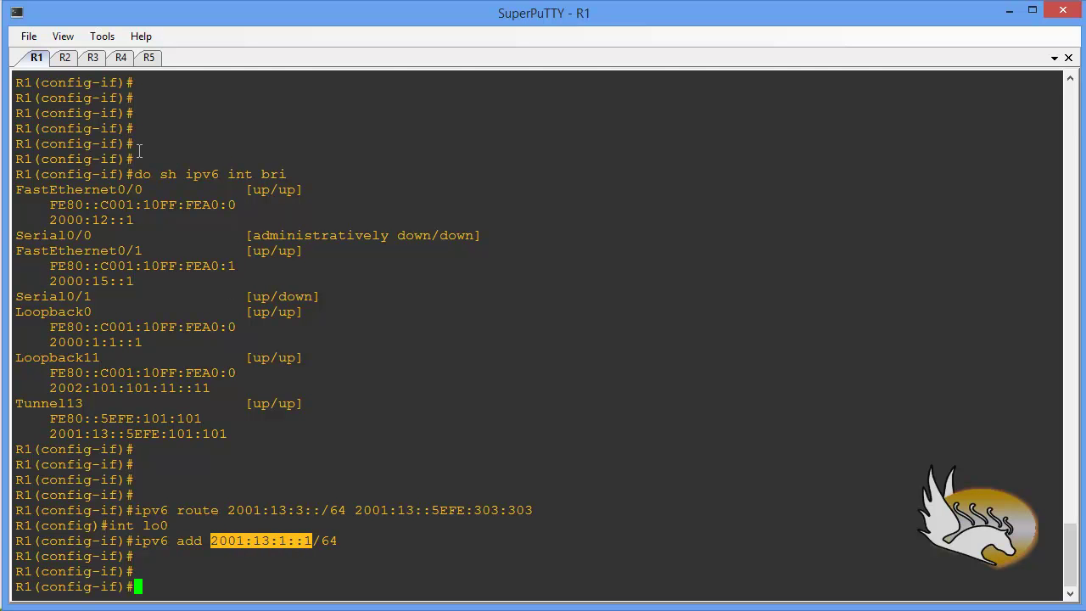
click(95, 58)
key(Return)
key(Return)
text(do ping )
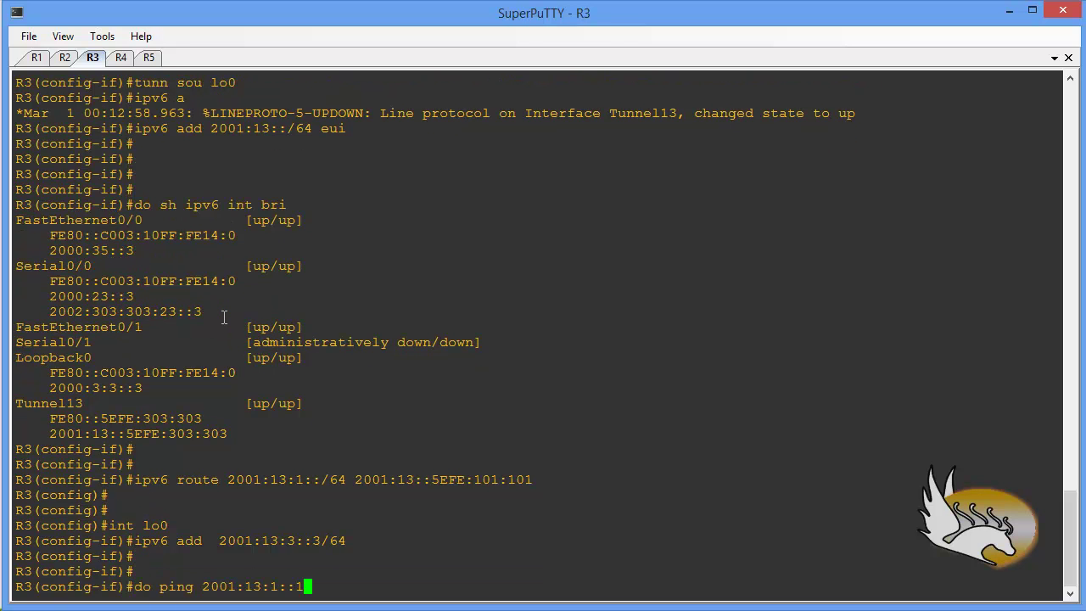
text(2001:13:1::1)
key(Return)
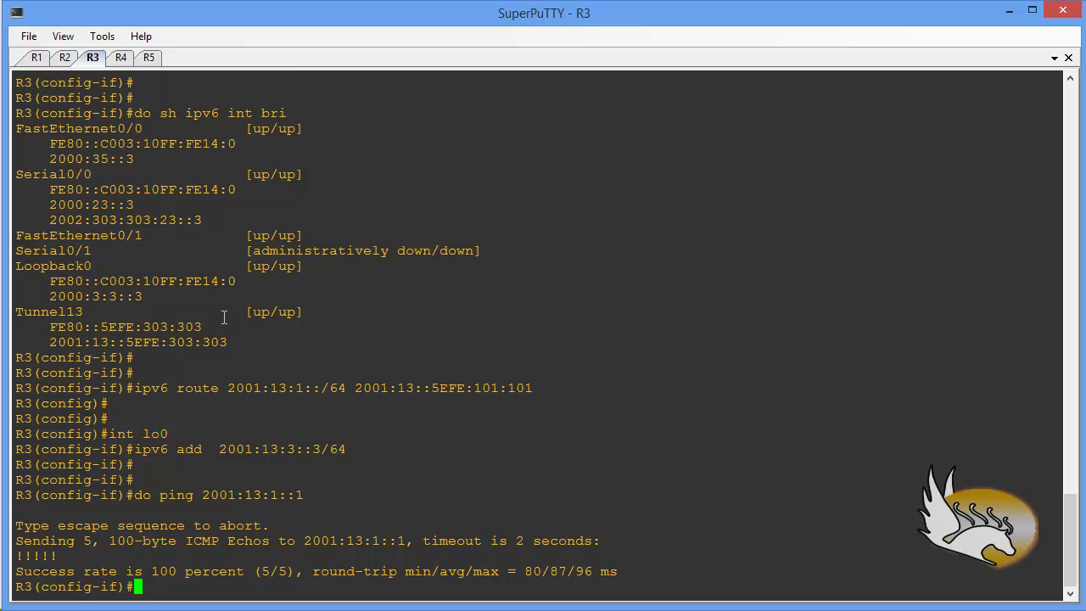
Repeat the ping to 2001:13:1::1 from R3 with lo0 as the source.
key(Up)
text(sou lo0)
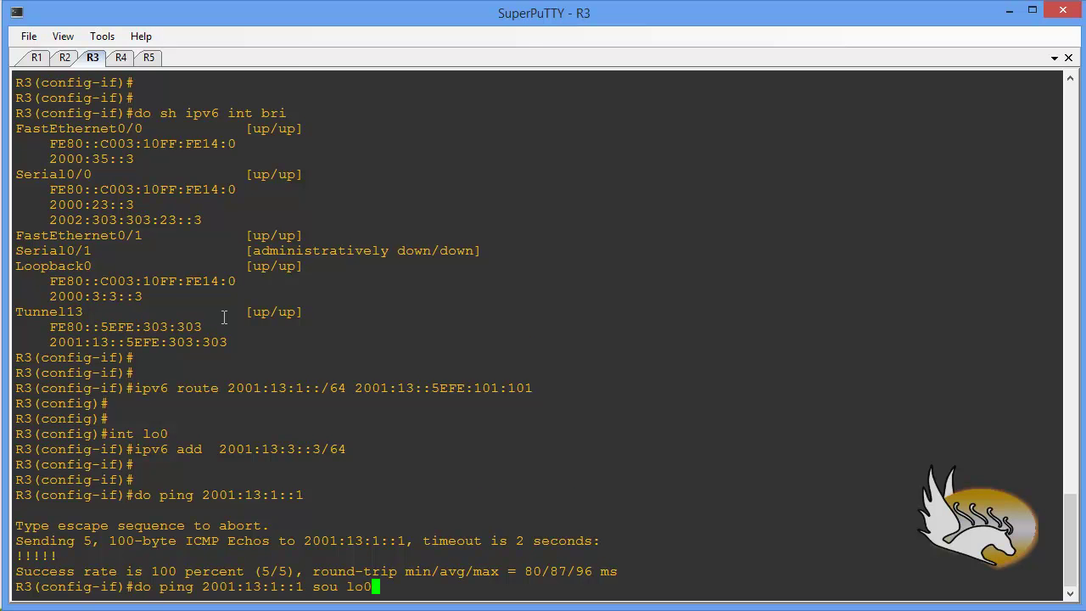
key(Return)
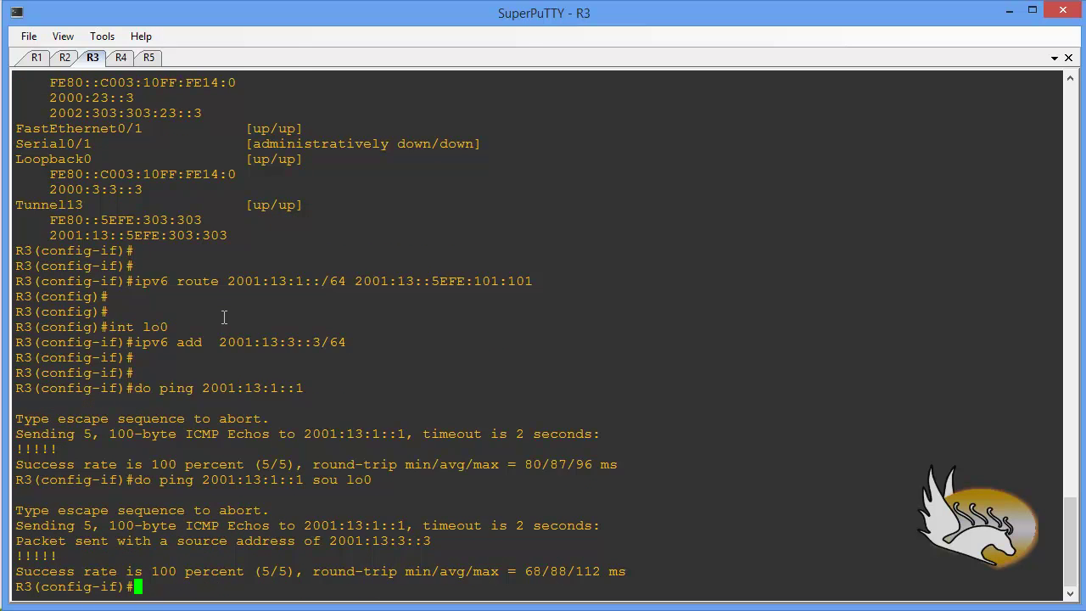